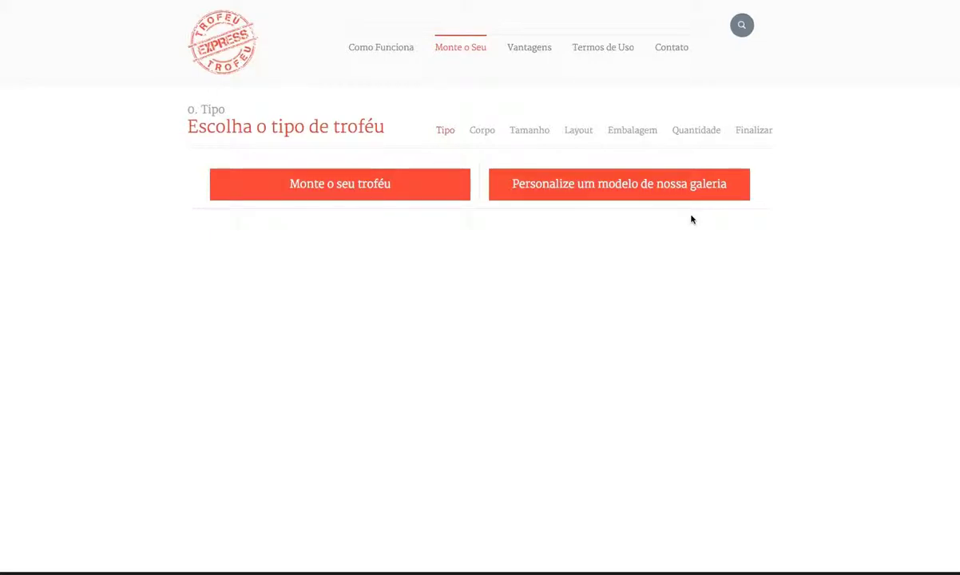
Step: Start a custom trophy with 'Monte o seu troféu' to reach base selection
{"action": "left_click", "coordinate": [350, 187]}
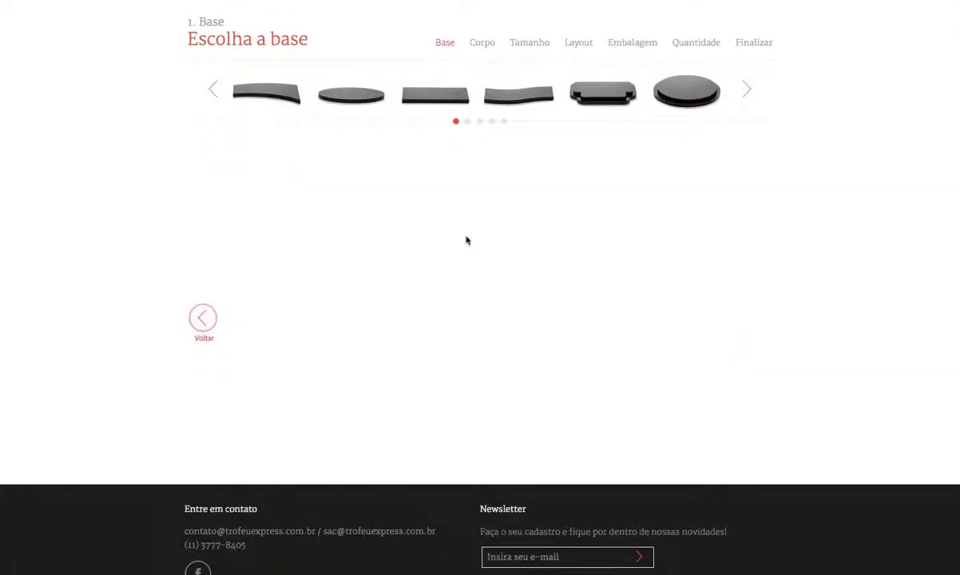
Step: Browse the base carousel pages and choose the flat oval black base
{"action": "scroll", "coordinate": [468, 241], "scroll_direction": "up", "scroll_amount": 1}
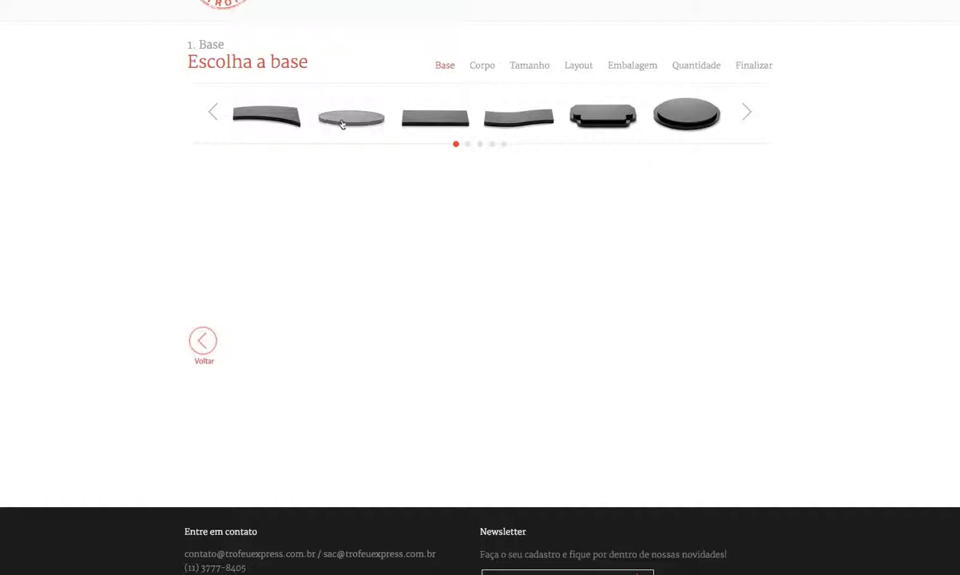
{"action": "left_click", "coordinate": [467, 145]}
{"action": "left_click", "coordinate": [480, 145]}
{"action": "left_click", "coordinate": [492, 144]}
{"action": "left_click", "coordinate": [504, 144]}
{"action": "left_click", "coordinate": [456, 144]}
{"action": "left_click", "coordinate": [357, 115]}
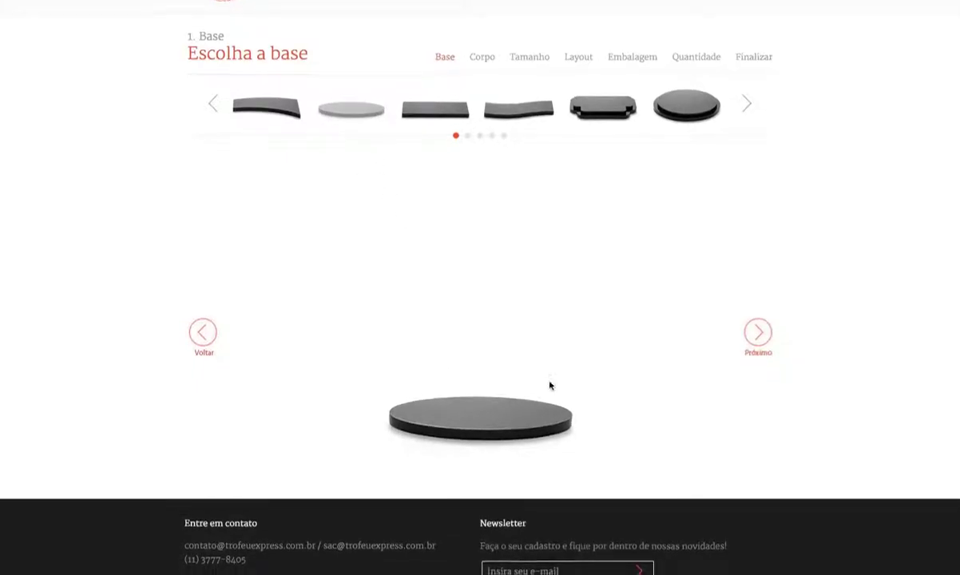
{"action": "scroll", "coordinate": [543, 391], "scroll_direction": "down", "scroll_amount": 1}
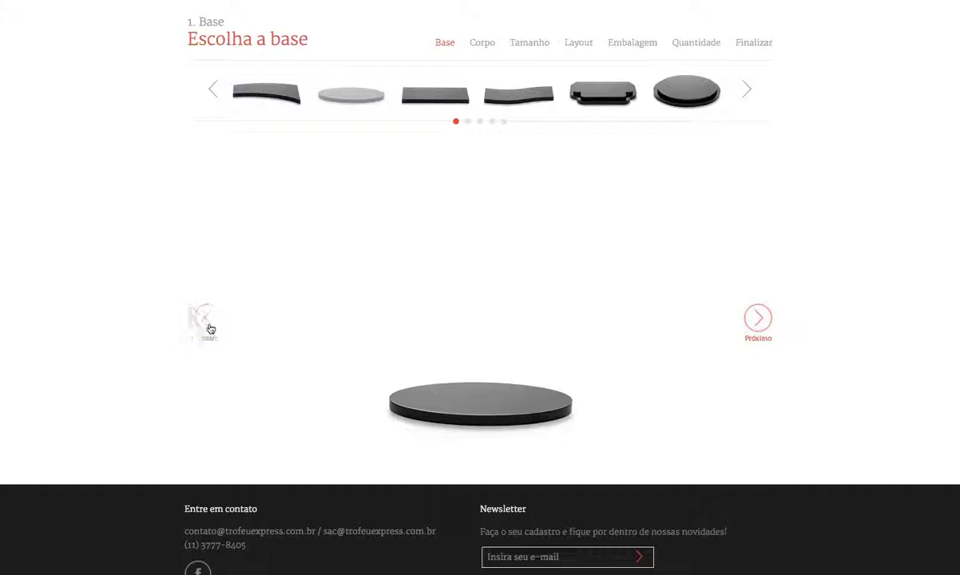
{"action": "left_click", "coordinate": [757, 317]}
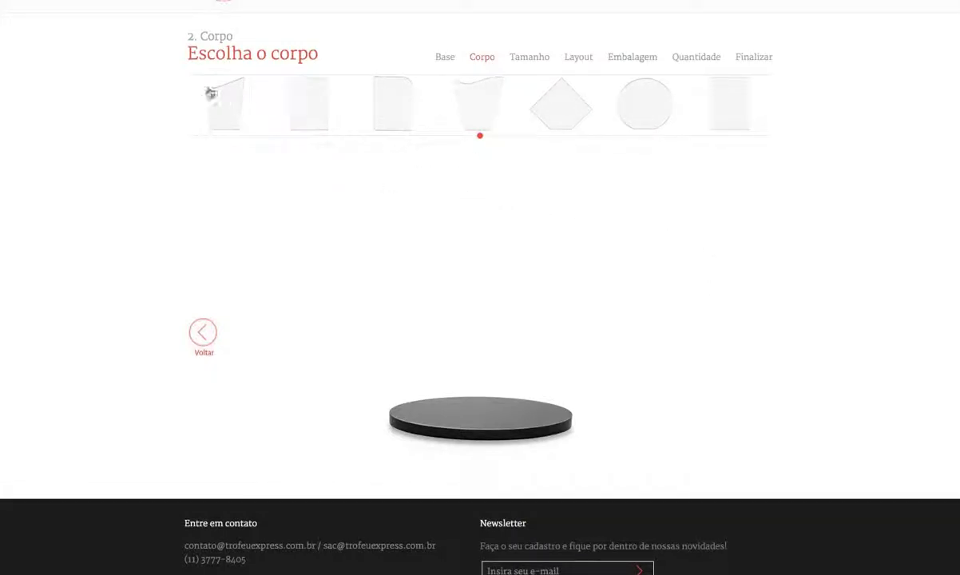
Step: Pick the circular clear body shape and proceed to sizing
{"action": "left_click", "coordinate": [649, 116]}
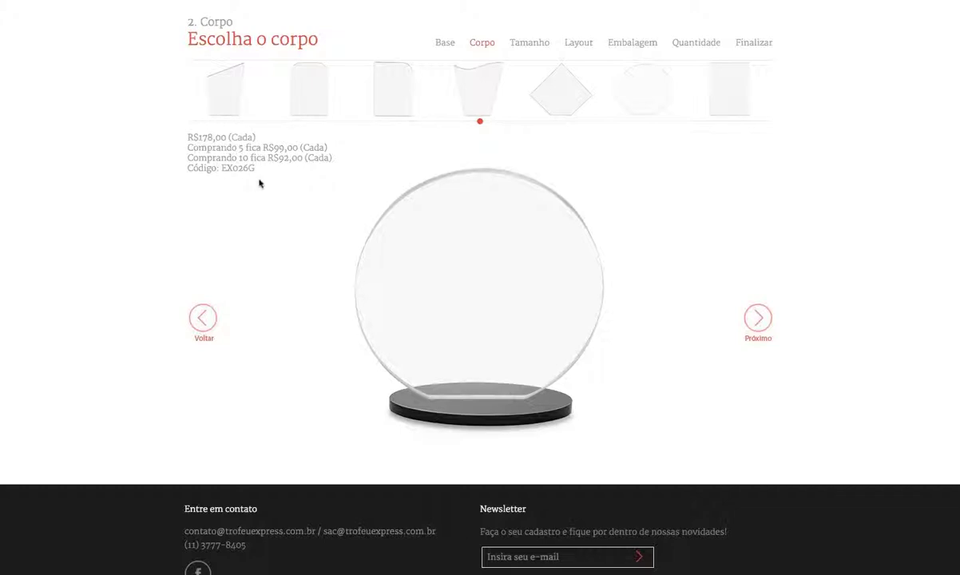
{"action": "left_click", "coordinate": [762, 324]}
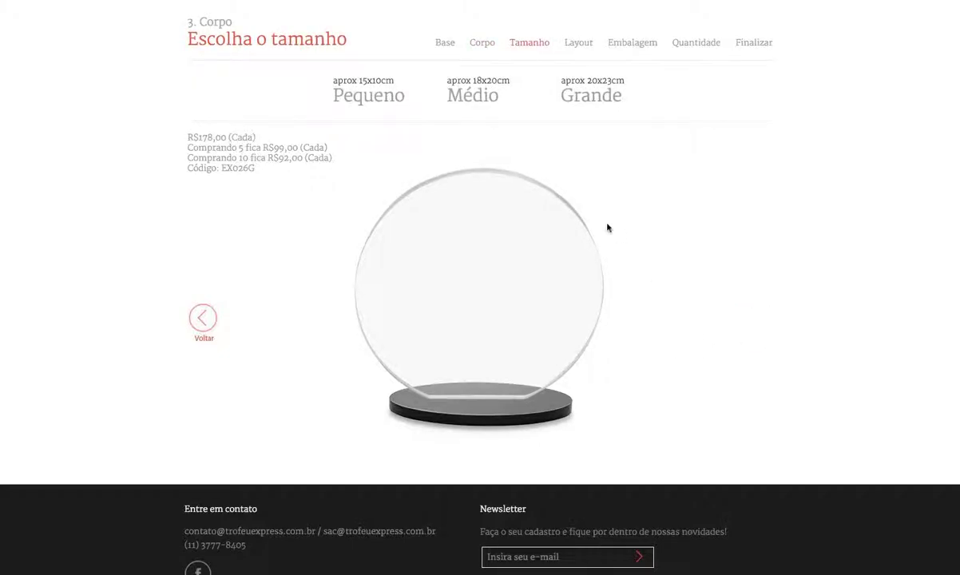
Step: Compare Pequeno and Médio, then settle on Grande 20x23cm at R$178,00
{"action": "left_click", "coordinate": [377, 98]}
{"action": "left_click", "coordinate": [481, 99]}
{"action": "left_click", "coordinate": [580, 99]}
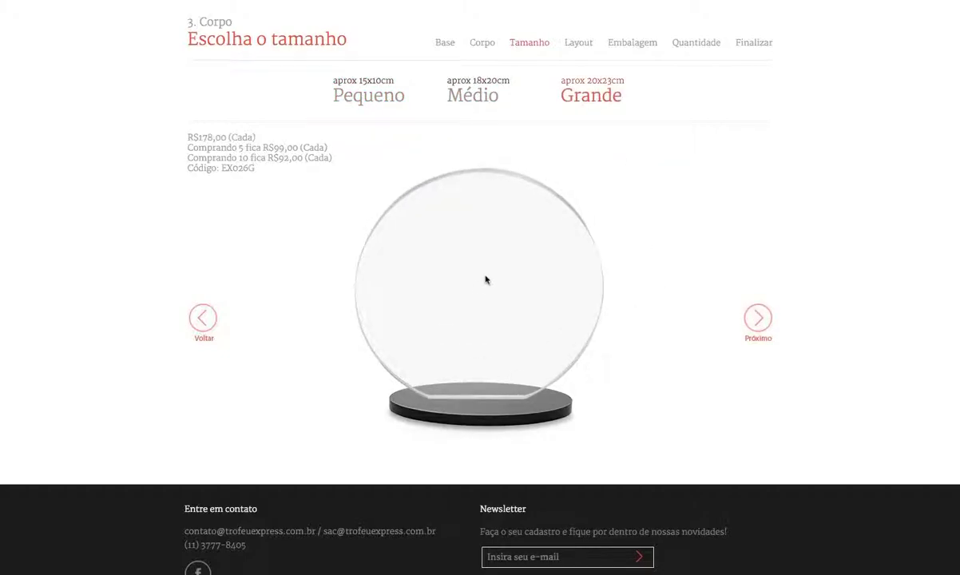
{"action": "left_click", "coordinate": [758, 320]}
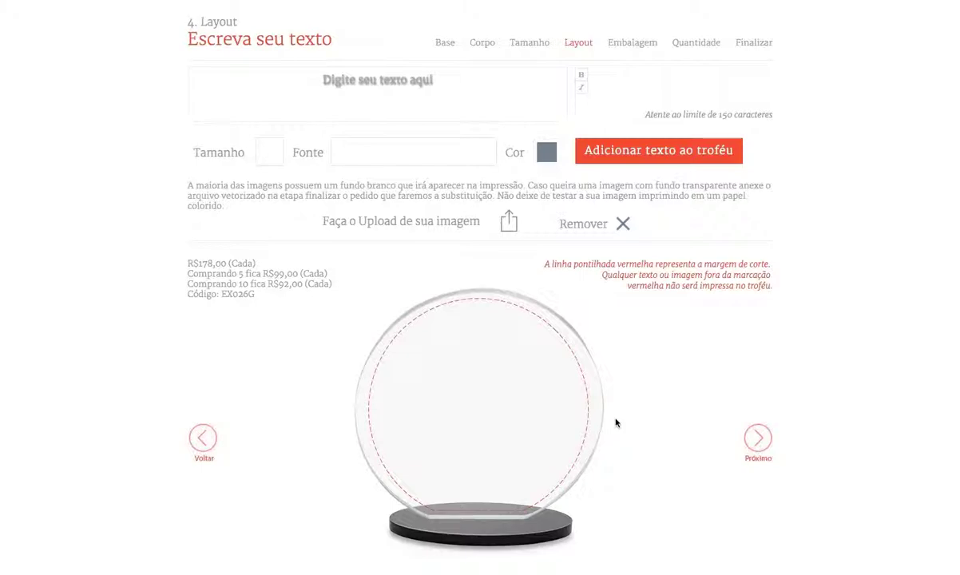
Step: Add 'Texto 1' to the trophy in red Arial at size 40
{"action": "left_click", "coordinate": [417, 94]}
{"action": "type", "text": "Texto 1"}
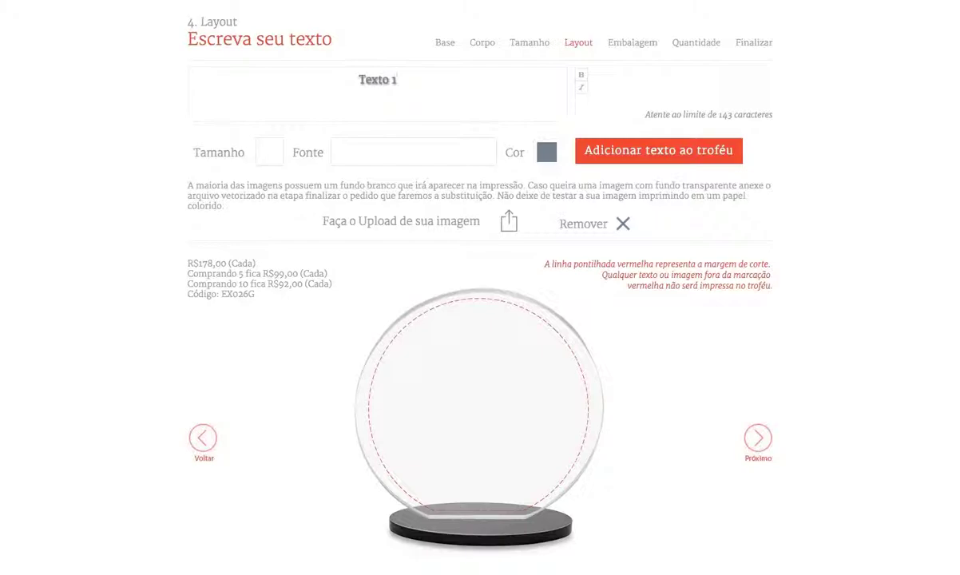
{"action": "left_click", "coordinate": [269, 151]}
{"action": "scroll", "coordinate": [274, 236], "scroll_direction": "down", "scroll_amount": 3}
{"action": "scroll", "coordinate": [275, 238], "scroll_direction": "down", "scroll_amount": 6}
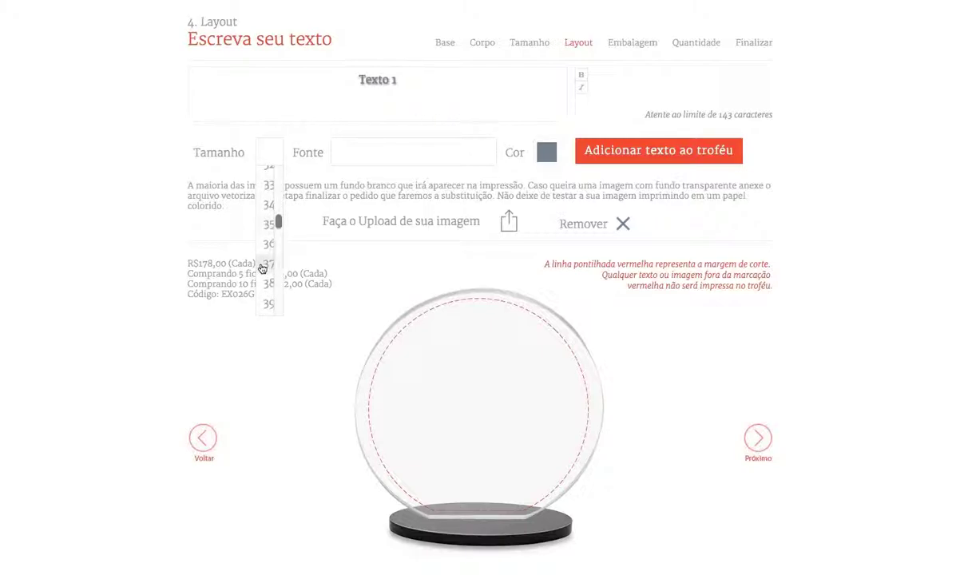
{"action": "left_click", "coordinate": [269, 268]}
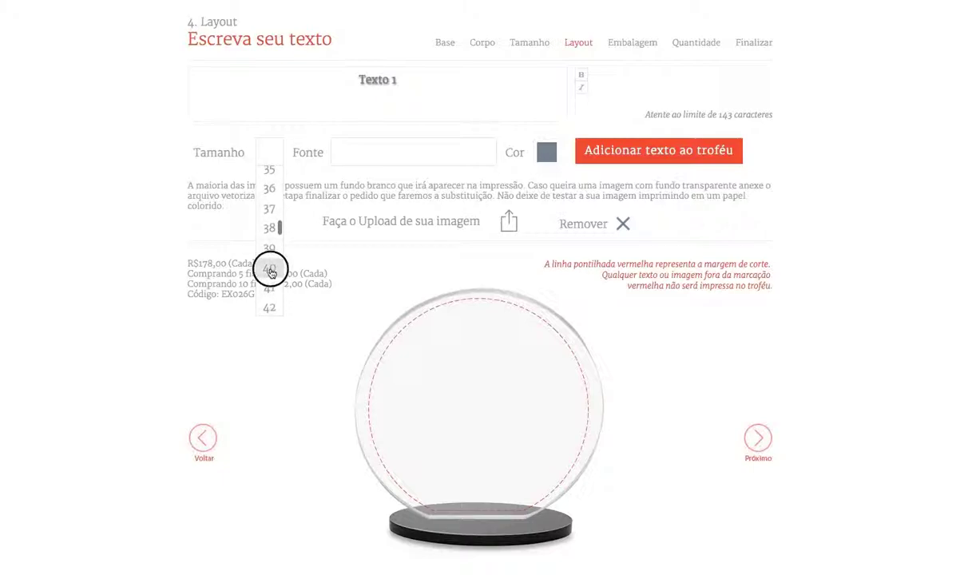
{"action": "left_click", "coordinate": [399, 154]}
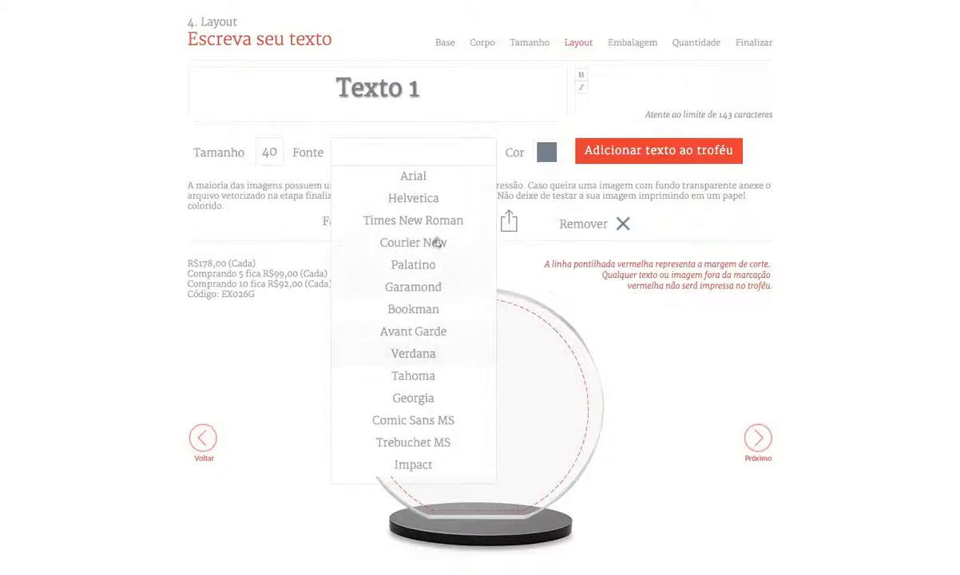
{"action": "left_click", "coordinate": [426, 180]}
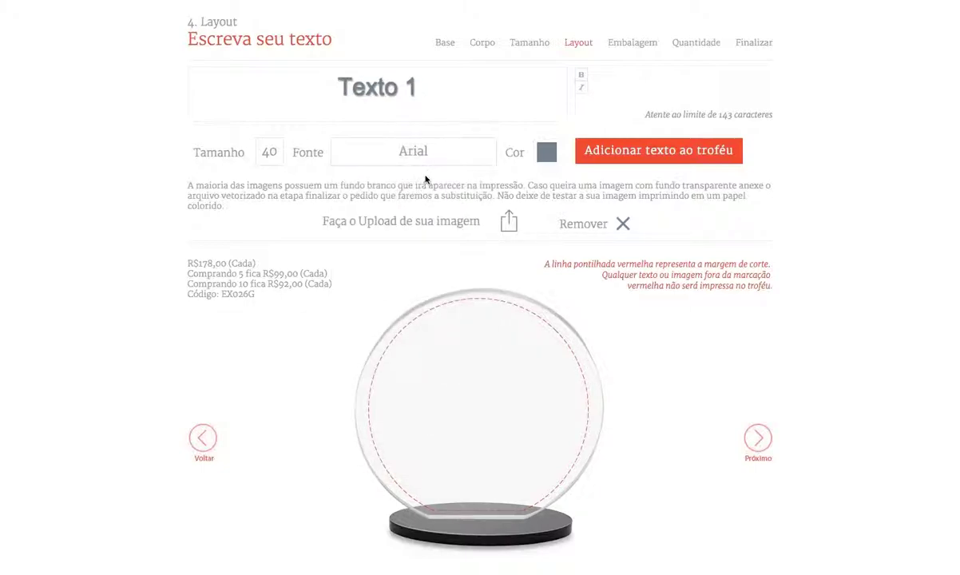
{"action": "left_click", "coordinate": [545, 154]}
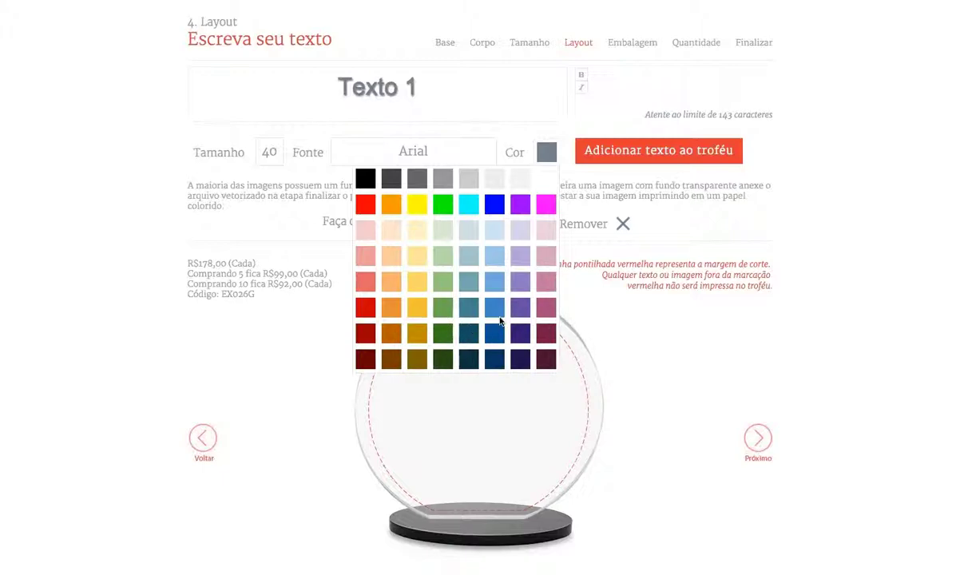
{"action": "left_click", "coordinate": [365, 308]}
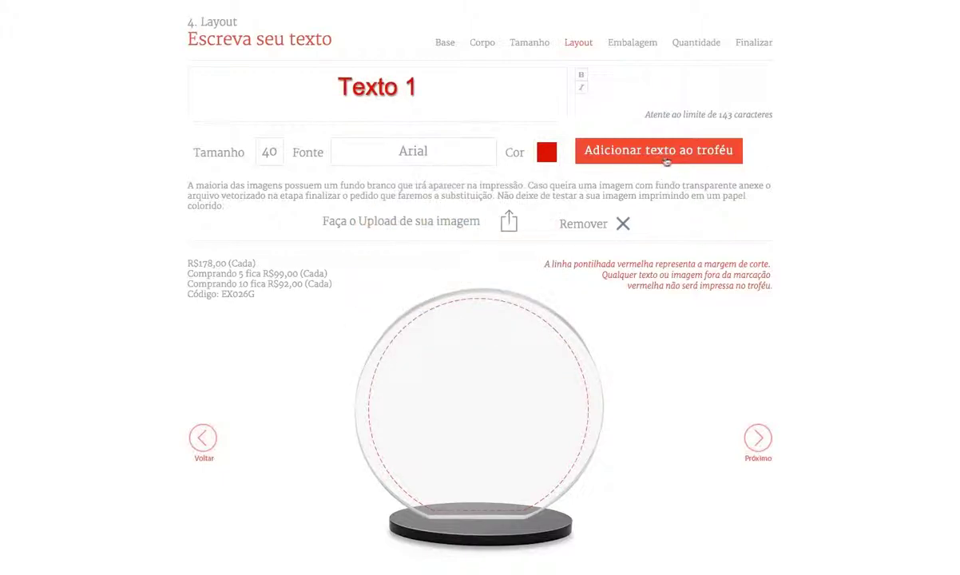
{"action": "left_click", "coordinate": [640, 154]}
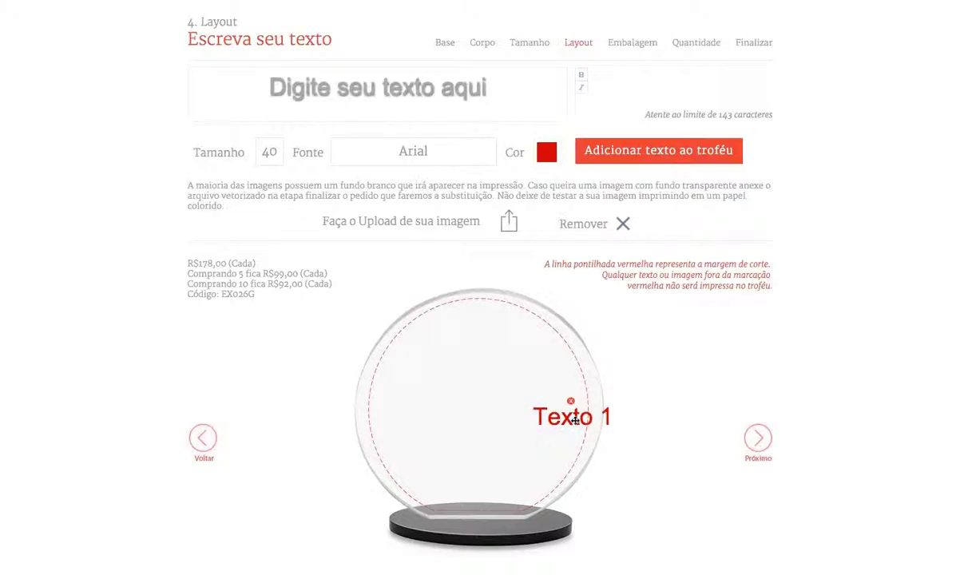
Step: Drag Texto 1 up to the top centre of the round trophy
{"action": "left_click_drag", "start_coordinate": [573, 417], "coordinate": [476, 355]}
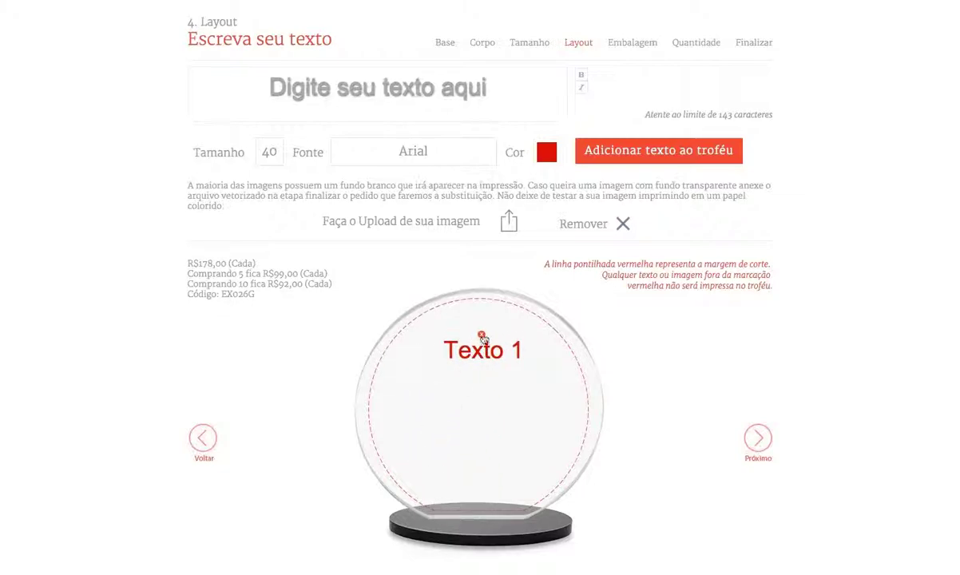
{"action": "mouse_move", "coordinate": [478, 352]}
{"action": "left_mouse_down"}
{"action": "mouse_move", "coordinate": [474, 332]}
{"action": "mouse_move", "coordinate": [472, 341]}
{"action": "mouse_move", "coordinate": [538, 333]}
{"action": "mouse_move", "coordinate": [476, 348]}
{"action": "mouse_move", "coordinate": [480, 337]}
{"action": "left_mouse_up"}
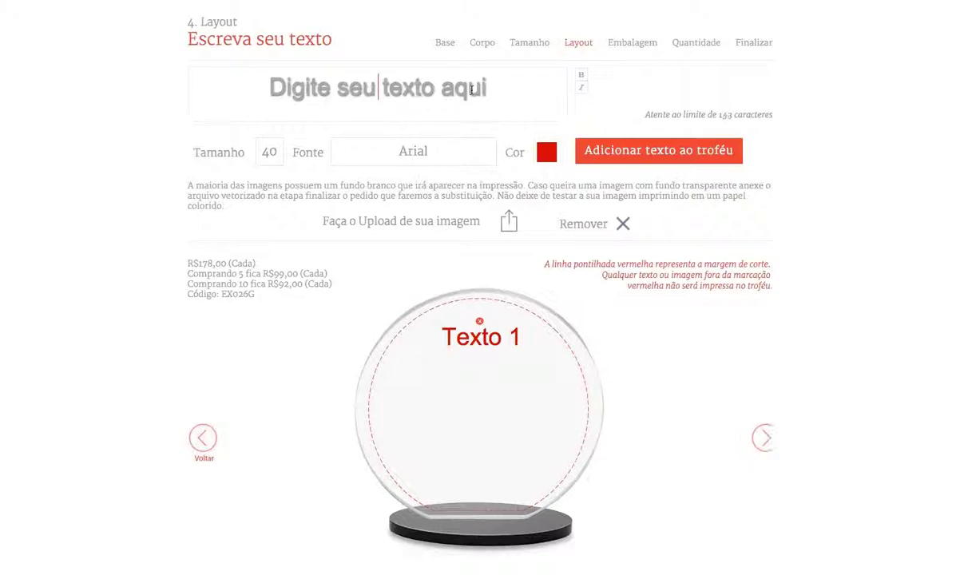
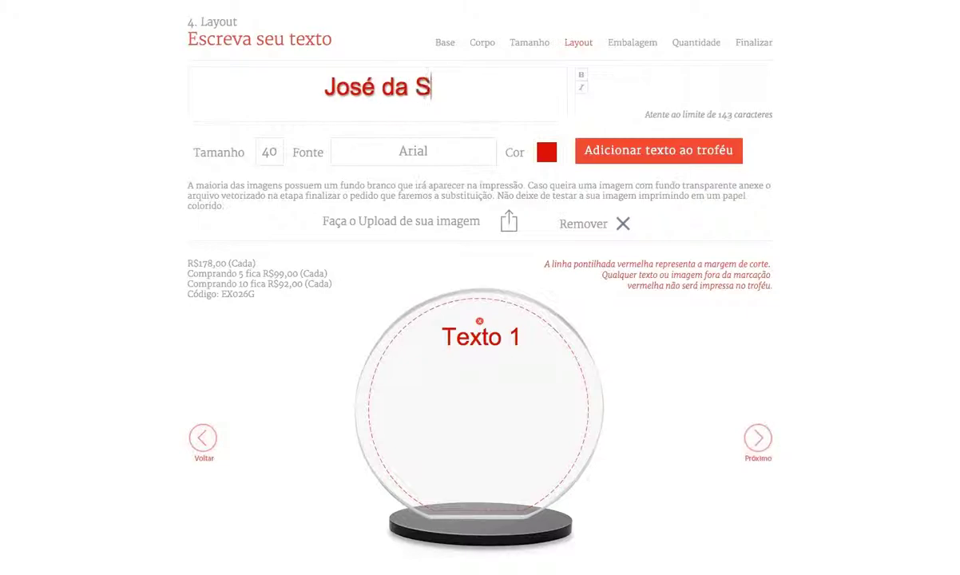
Step: Add the recipient's name in green Arial size 33, placed low and centred
{"action": "left_click", "coordinate": [272, 157]}
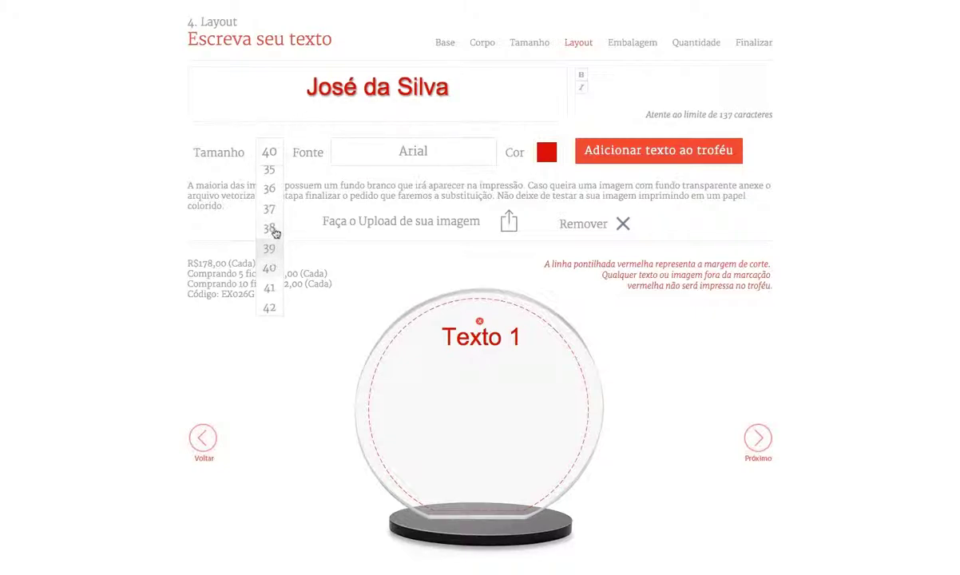
{"action": "scroll", "coordinate": [270, 215], "scroll_direction": "up", "scroll_amount": 2}
{"action": "left_click", "coordinate": [266, 200]}
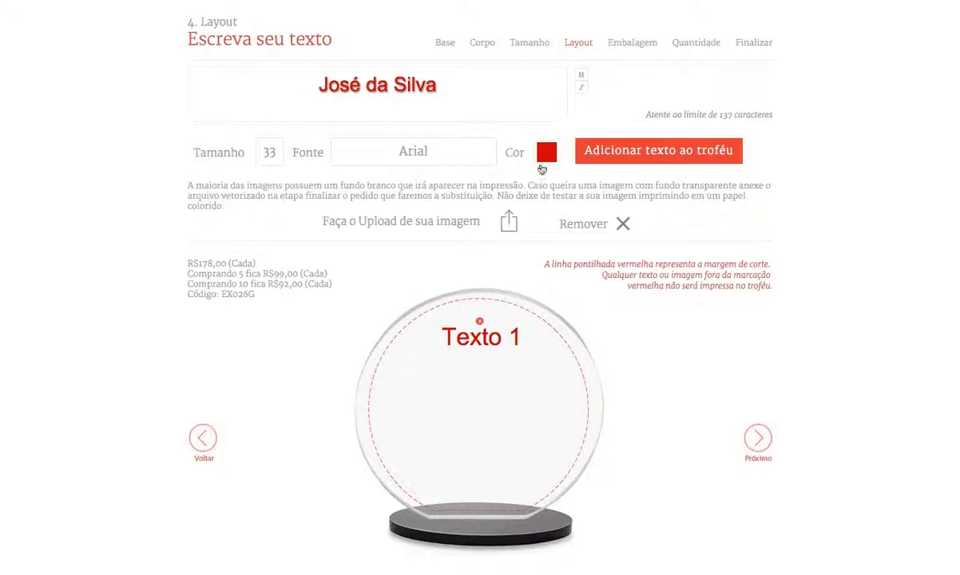
{"action": "left_click", "coordinate": [547, 153]}
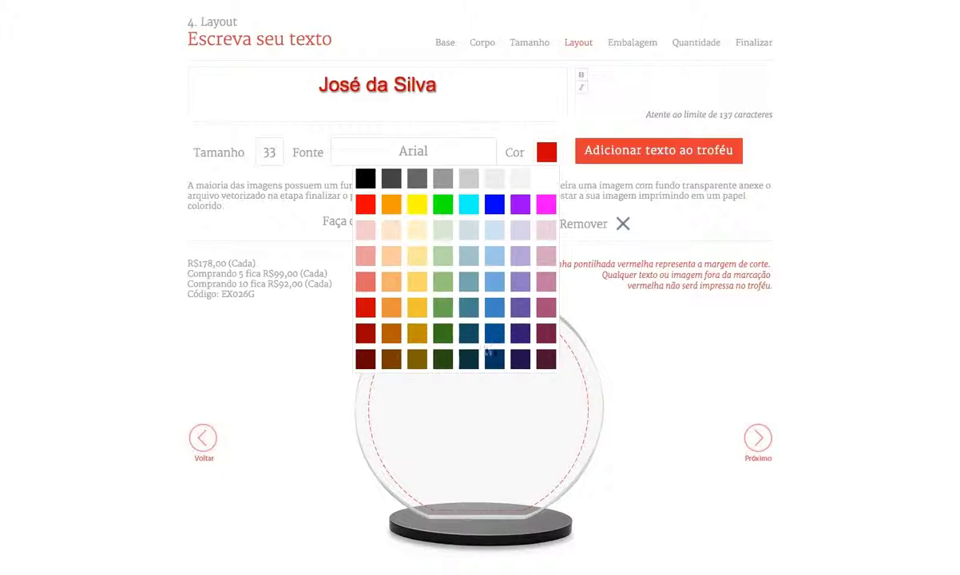
{"action": "left_click", "coordinate": [444, 310]}
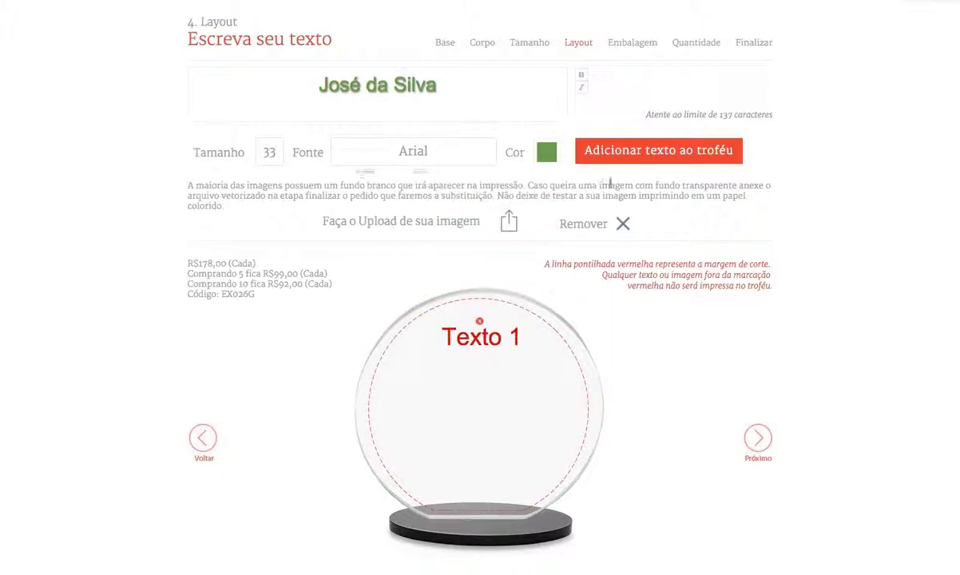
{"action": "left_click", "coordinate": [645, 154]}
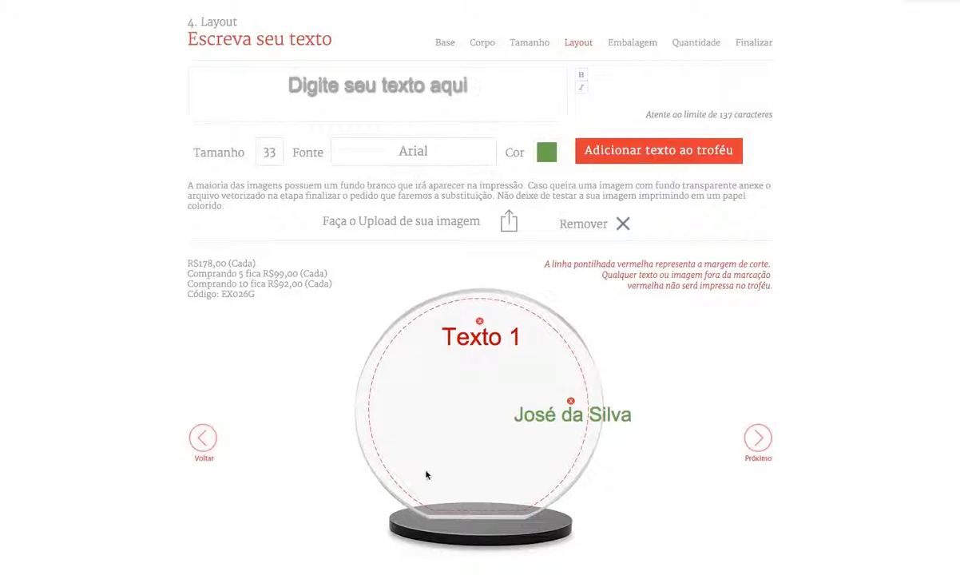
{"action": "left_click_drag", "start_coordinate": [569, 413], "coordinate": [478, 462]}
{"action": "left_click", "coordinate": [302, 297]}
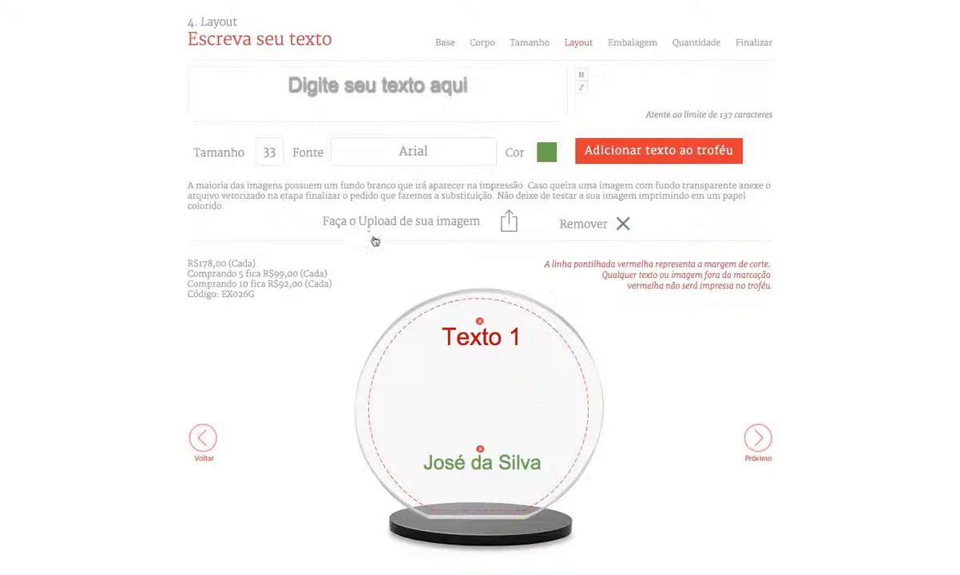
Step: Upload logo-trofeu-express.jpg onto the trophy and dismiss the print-test warning
{"action": "left_click", "coordinate": [441, 229]}
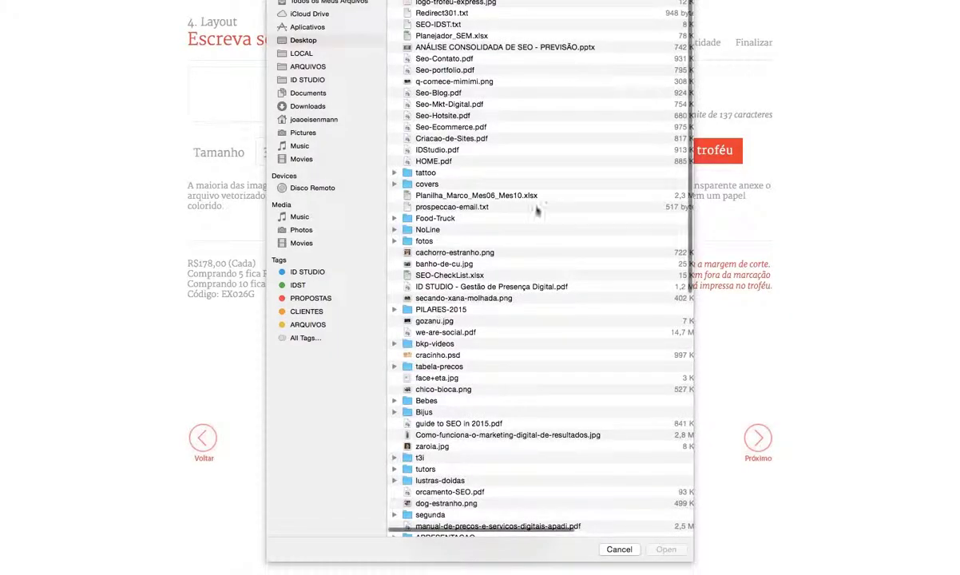
{"action": "scroll", "coordinate": [495, 184], "scroll_direction": "up", "scroll_amount": 2}
{"action": "scroll", "coordinate": [497, 166], "scroll_direction": "down", "scroll_amount": 1}
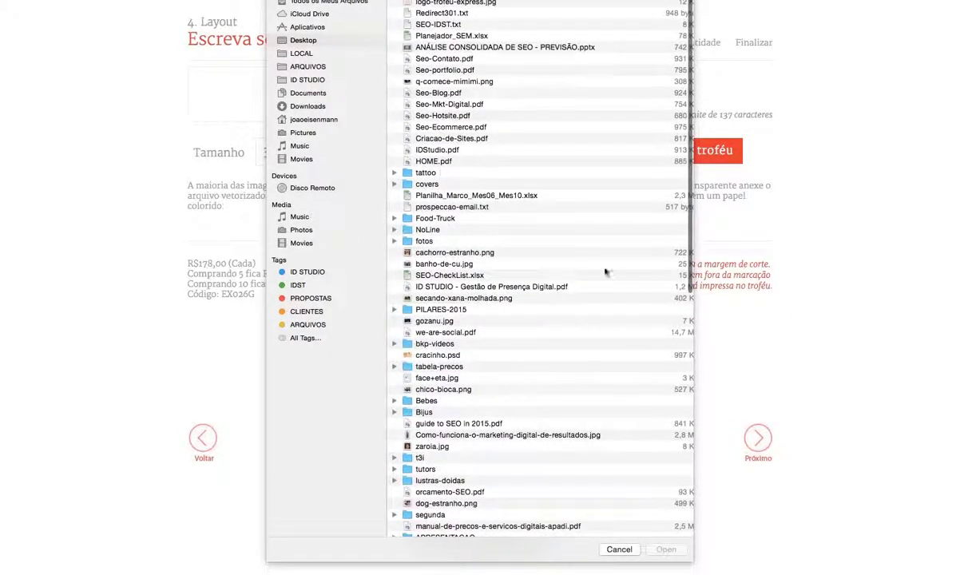
{"action": "left_click", "coordinate": [467, 6]}
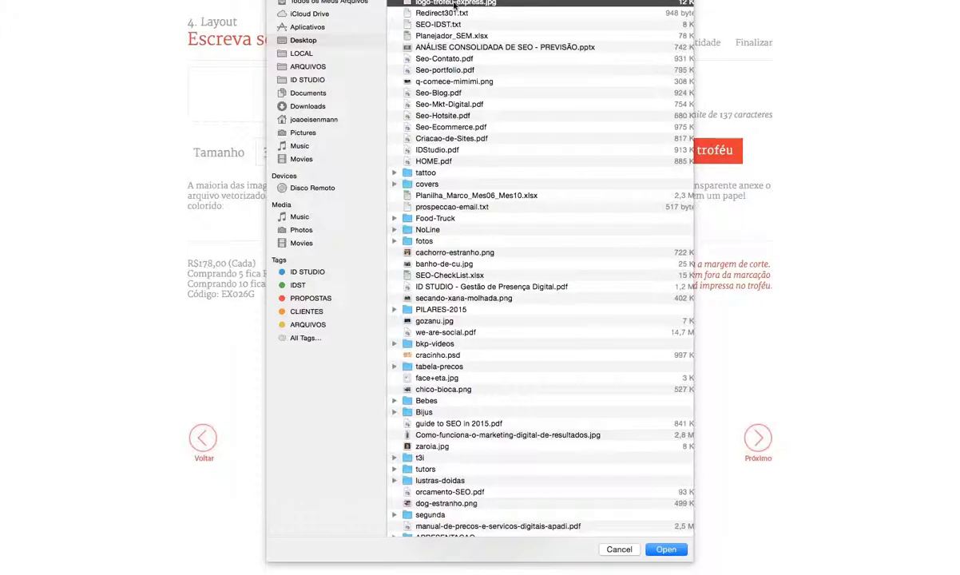
{"action": "double_click", "coordinate": [476, 6]}
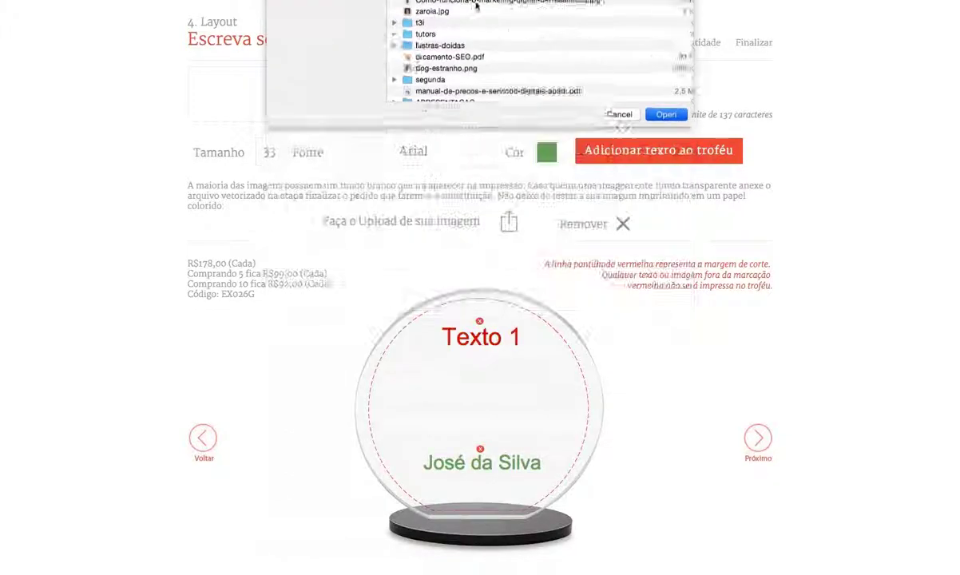
{"action": "left_click_drag", "start_coordinate": [546, 77], "coordinate": [467, 155]}
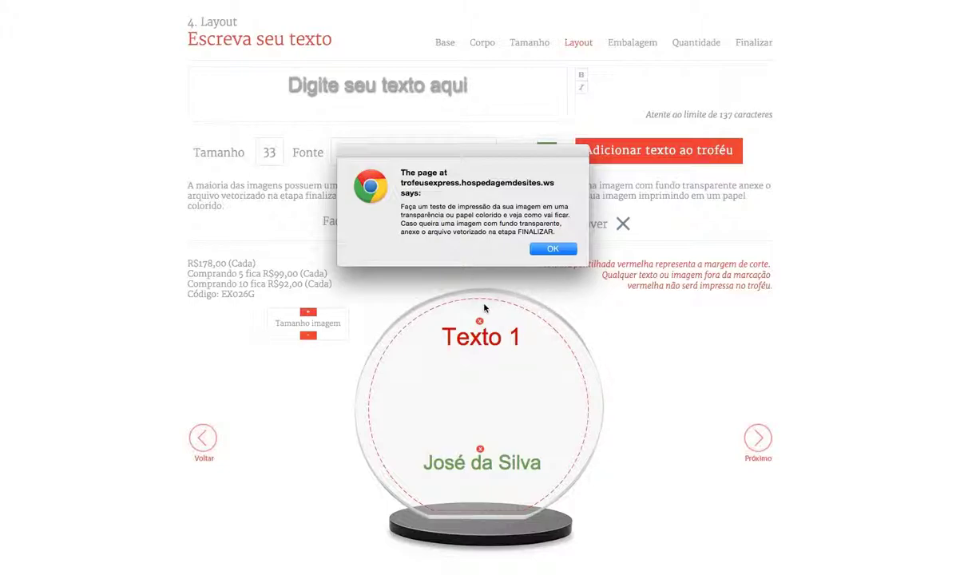
{"action": "left_click", "coordinate": [553, 249]}
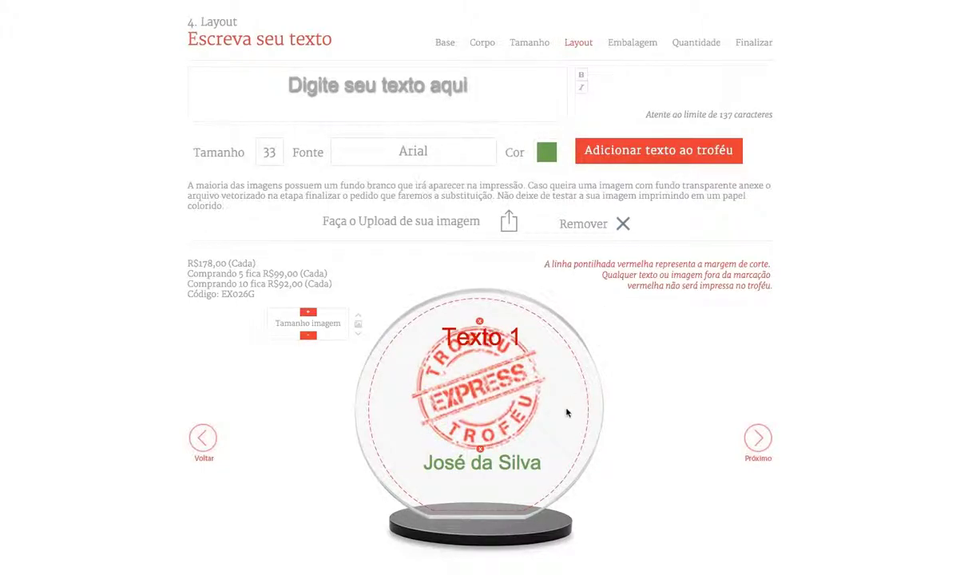
Step: Shrink the logo eight steps, try moving it, then remove it from the trophy
{"action": "left_click", "coordinate": [309, 336]}
{"action": "left_click", "coordinate": [308, 336]}
{"action": "left_click", "coordinate": [308, 335]}
{"action": "left_click", "coordinate": [309, 335]}
{"action": "left_click", "coordinate": [308, 335]}
{"action": "left_click", "coordinate": [308, 336]}
{"action": "left_click", "coordinate": [309, 336]}
{"action": "left_click", "coordinate": [308, 335]}
{"action": "left_click", "coordinate": [308, 335]}
{"action": "left_click_drag", "start_coordinate": [476, 362], "coordinate": [485, 399]}
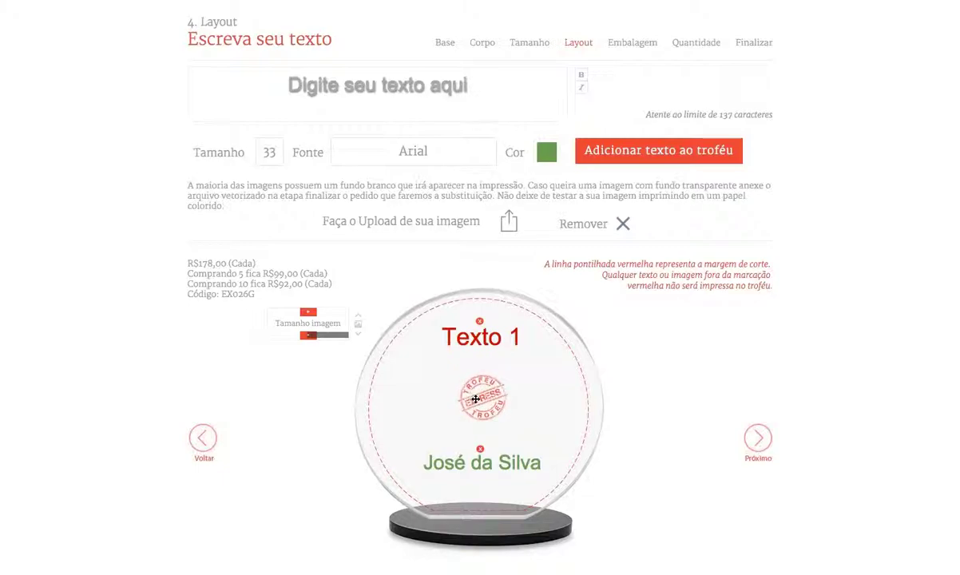
{"action": "mouse_move", "coordinate": [475, 399]}
{"action": "left_mouse_down"}
{"action": "mouse_move", "coordinate": [425, 402]}
{"action": "mouse_move", "coordinate": [480, 404]}
{"action": "left_mouse_up"}
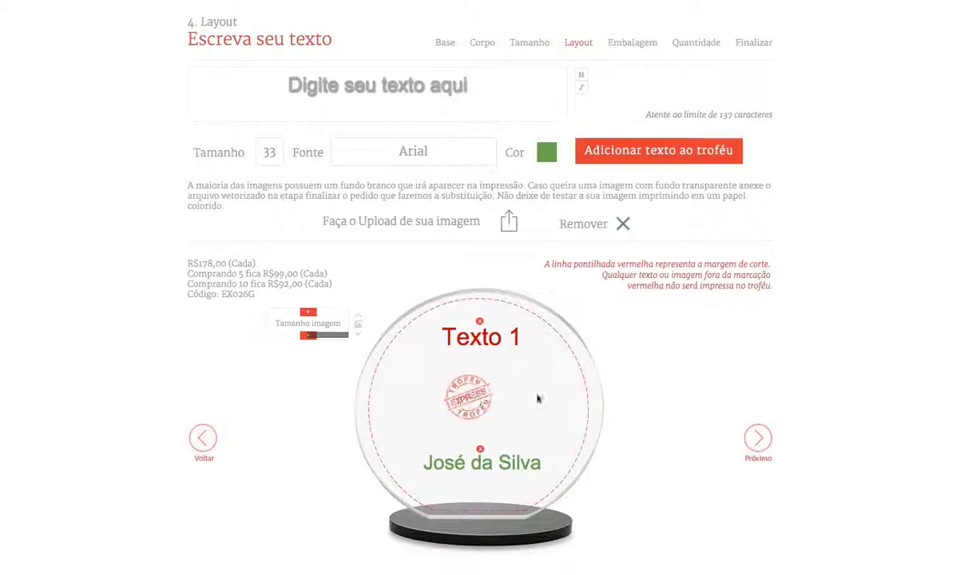
{"action": "left_click", "coordinate": [568, 224]}
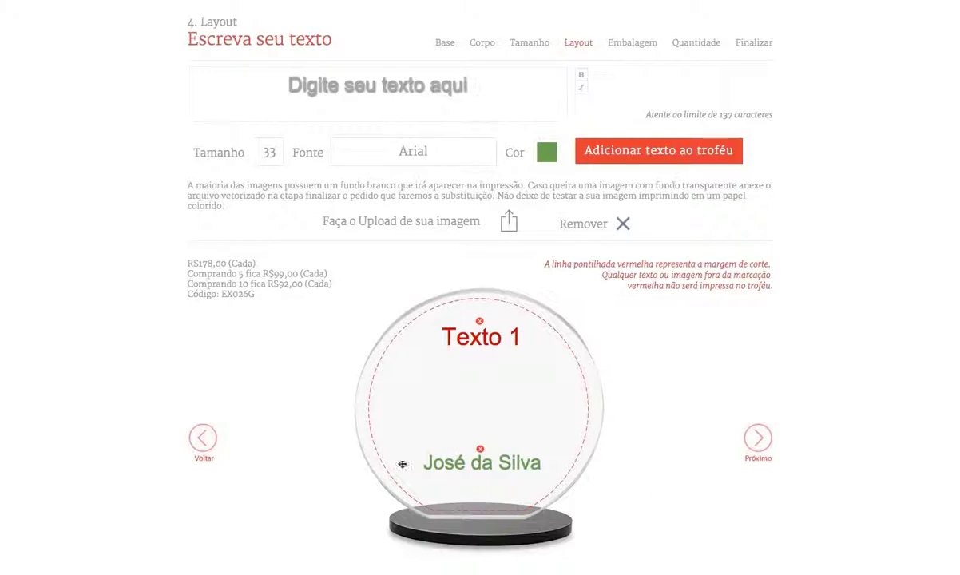
Step: Upload the logo-trofeu-express.jpg stamp again and dismiss the print-test warning
{"action": "left_click", "coordinate": [434, 230]}
{"action": "scroll", "coordinate": [499, 192], "scroll_direction": "up", "scroll_amount": 3}
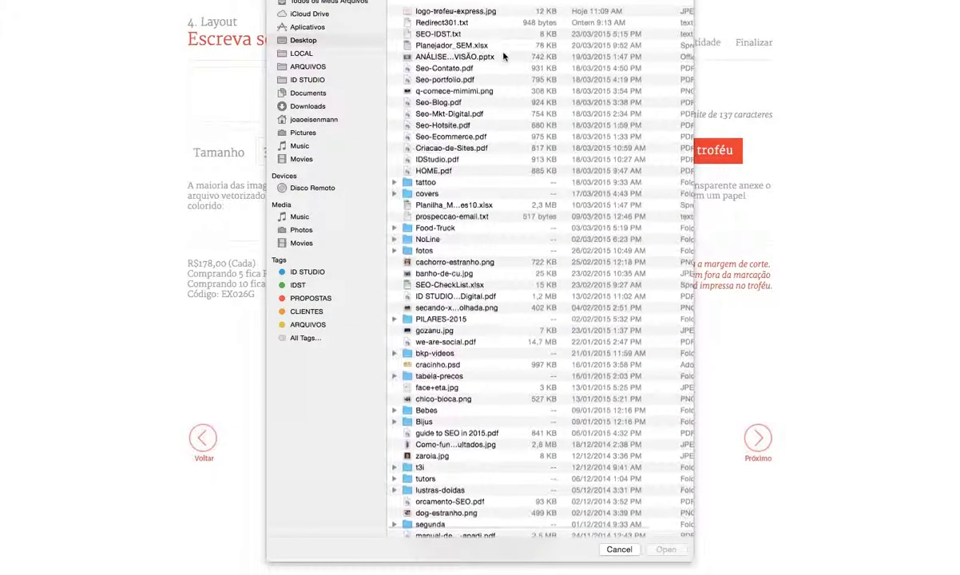
{"action": "double_click", "coordinate": [488, 7]}
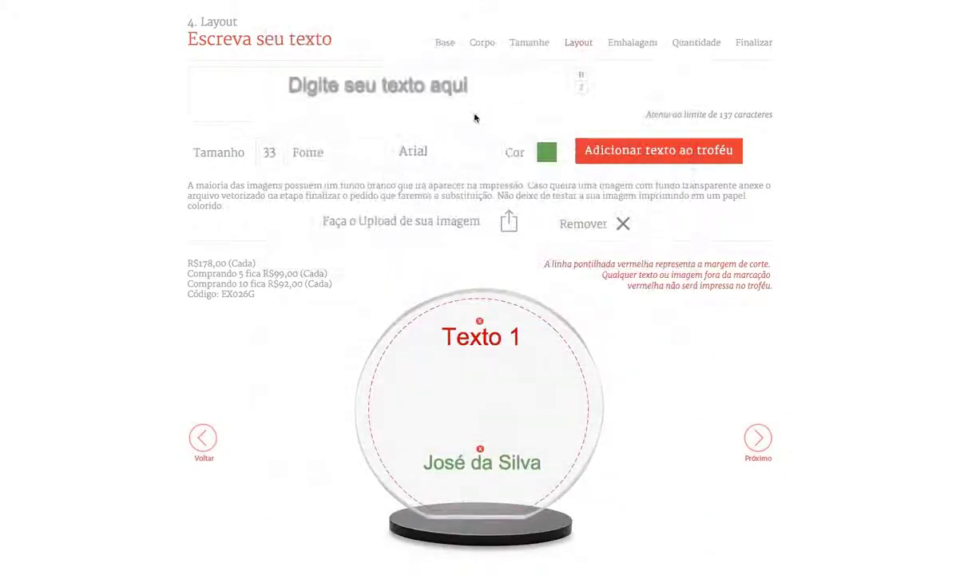
{"action": "left_click", "coordinate": [649, 209]}
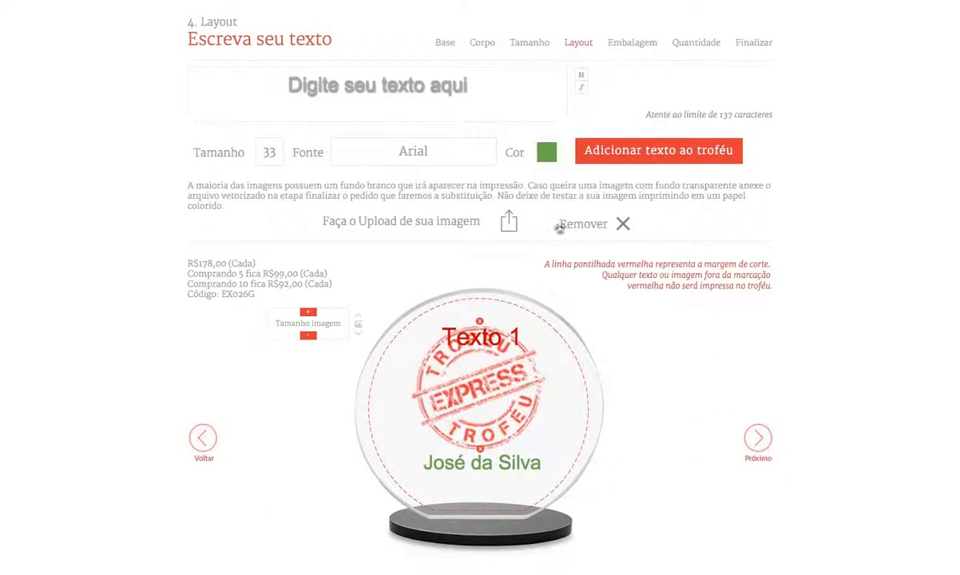
Step: Shrink the stamp six steps and centre it between Texto 1 and the name
{"action": "left_click", "coordinate": [309, 336]}
{"action": "left_click", "coordinate": [309, 336]}
{"action": "left_click", "coordinate": [309, 336]}
{"action": "left_click", "coordinate": [309, 336]}
{"action": "left_click", "coordinate": [309, 336]}
{"action": "left_click", "coordinate": [309, 336]}
{"action": "left_click_drag", "start_coordinate": [476, 358], "coordinate": [480, 406]}
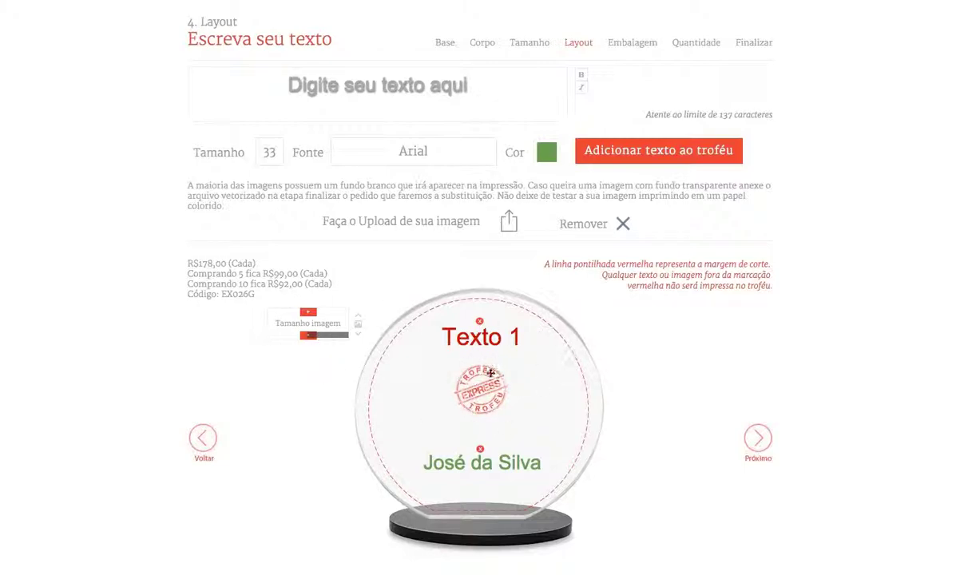
{"action": "left_click_drag", "start_coordinate": [499, 399], "coordinate": [495, 395]}
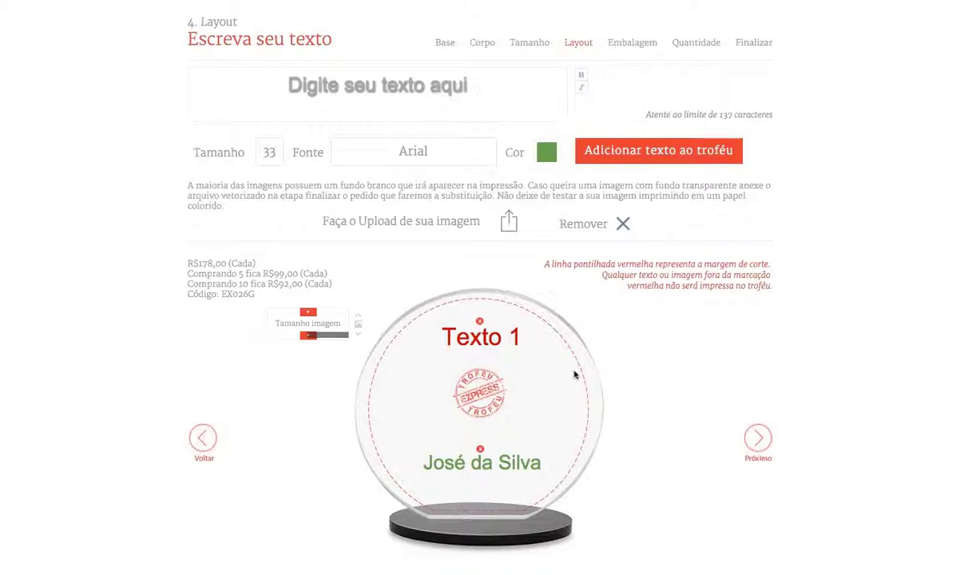
{"action": "left_click", "coordinate": [639, 283]}
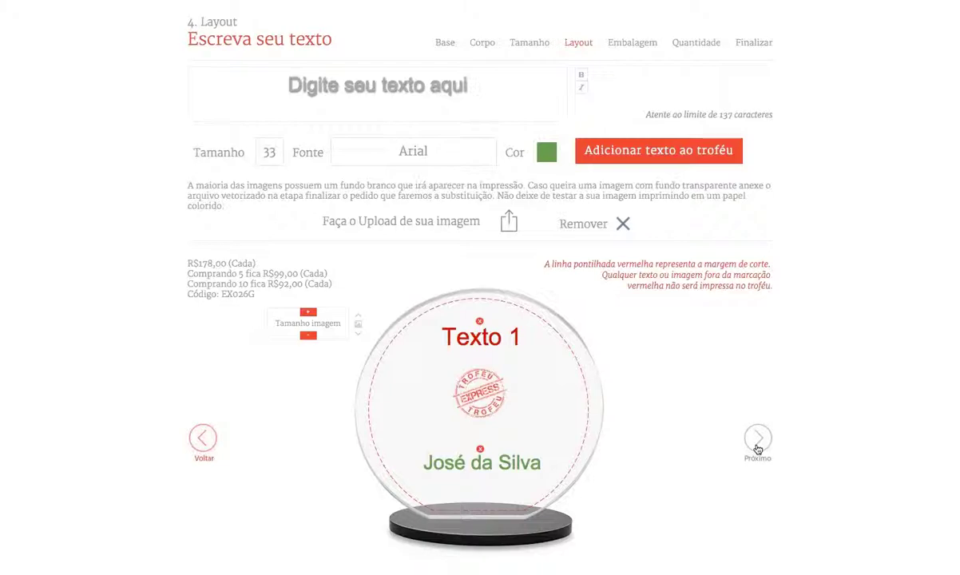
{"action": "left_click", "coordinate": [758, 440]}
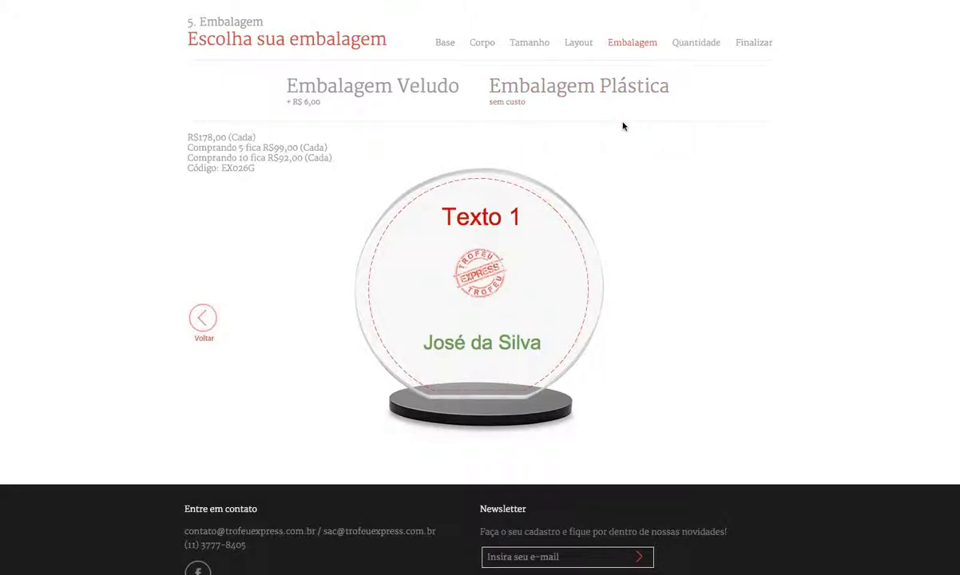
Step: Pick the Embalagem Veludo packaging for +R$ 6,00 and advance to the quantity step
{"action": "mouse_move", "coordinate": [377, 86]}
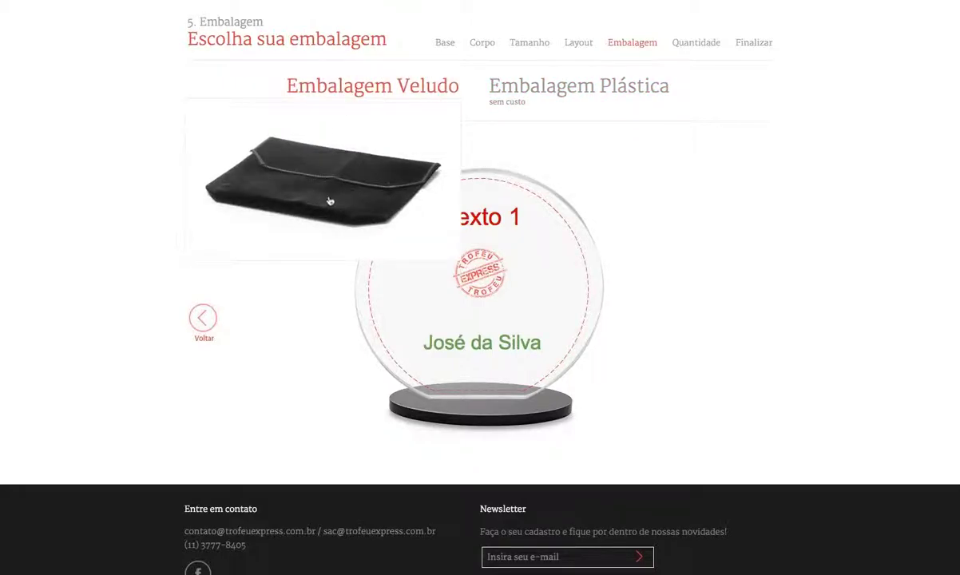
{"action": "mouse_move", "coordinate": [272, 105]}
{"action": "left_click", "coordinate": [386, 87]}
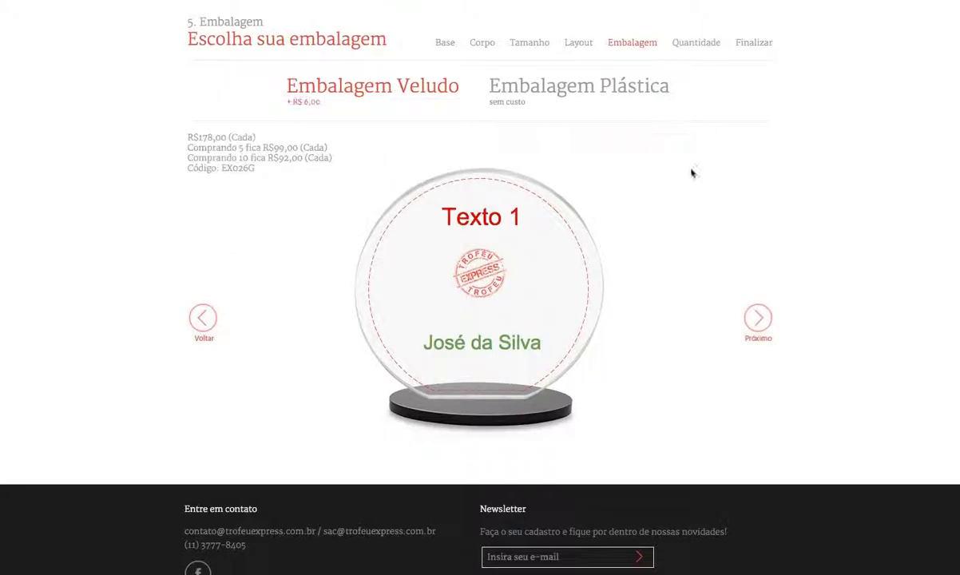
{"action": "left_click", "coordinate": [758, 320]}
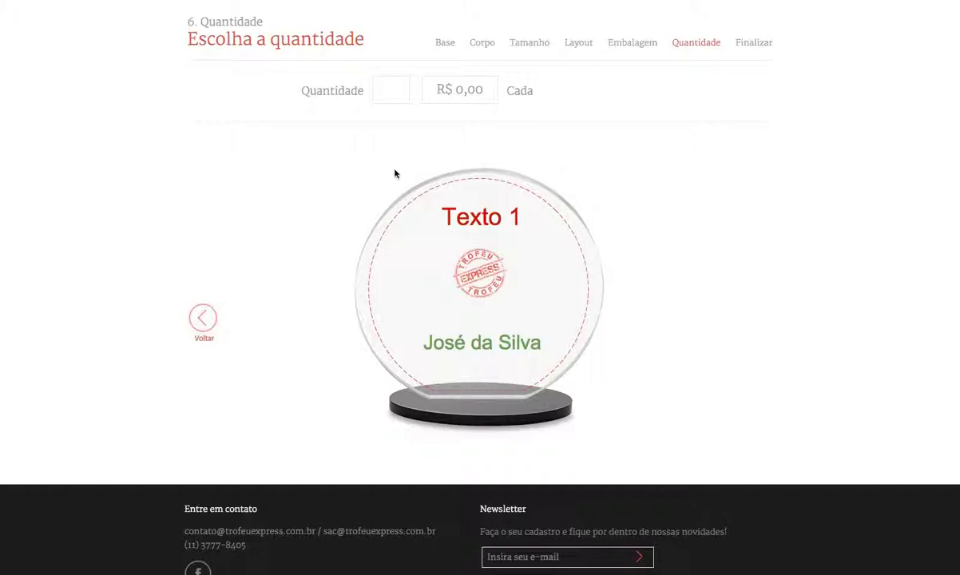
Step: Set the quantity to 3 trophies and answer Sim to different text per trophy
{"action": "left_click", "coordinate": [399, 90]}
{"action": "type", "text": "3"}
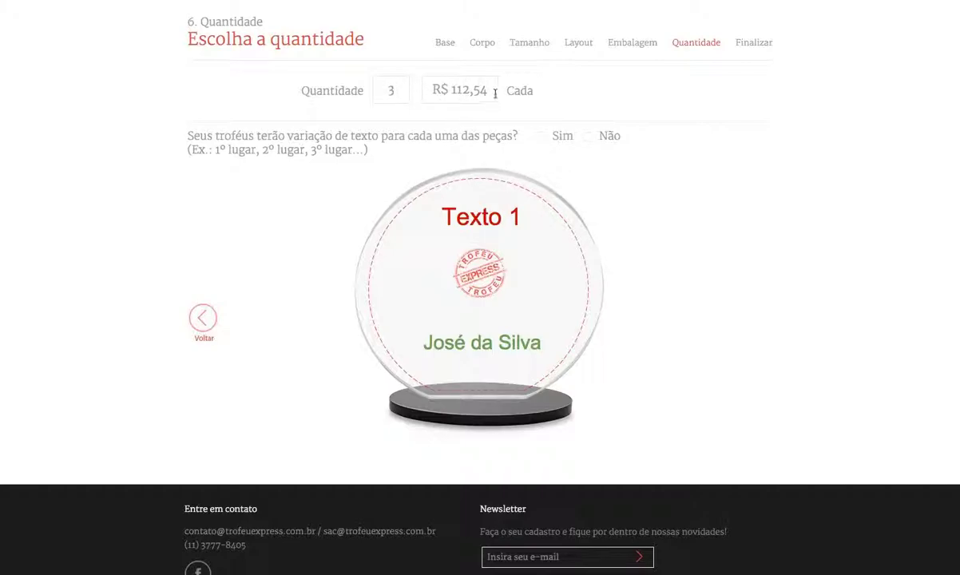
{"action": "left_click", "coordinate": [407, 97]}
{"action": "left_click", "coordinate": [610, 144]}
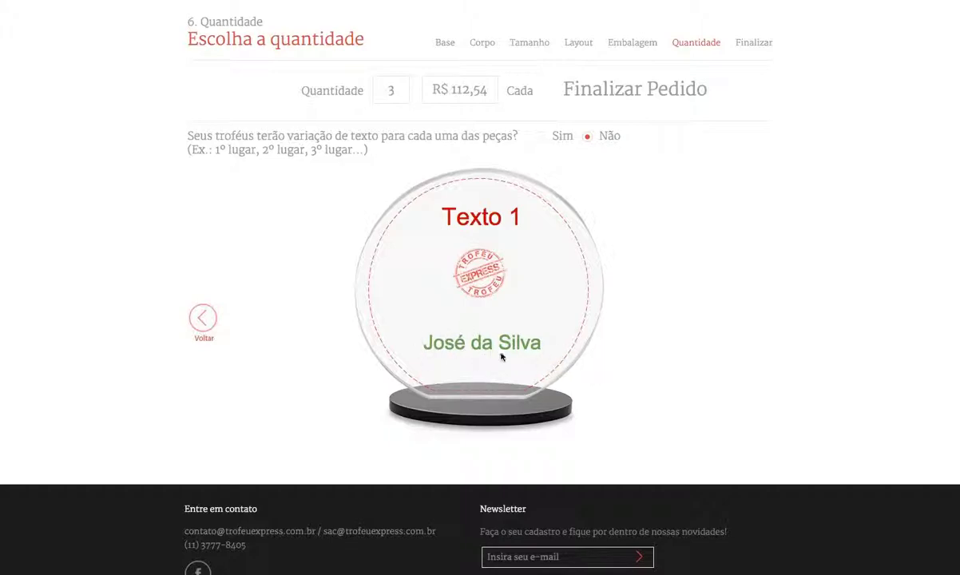
{"action": "left_click", "coordinate": [541, 138]}
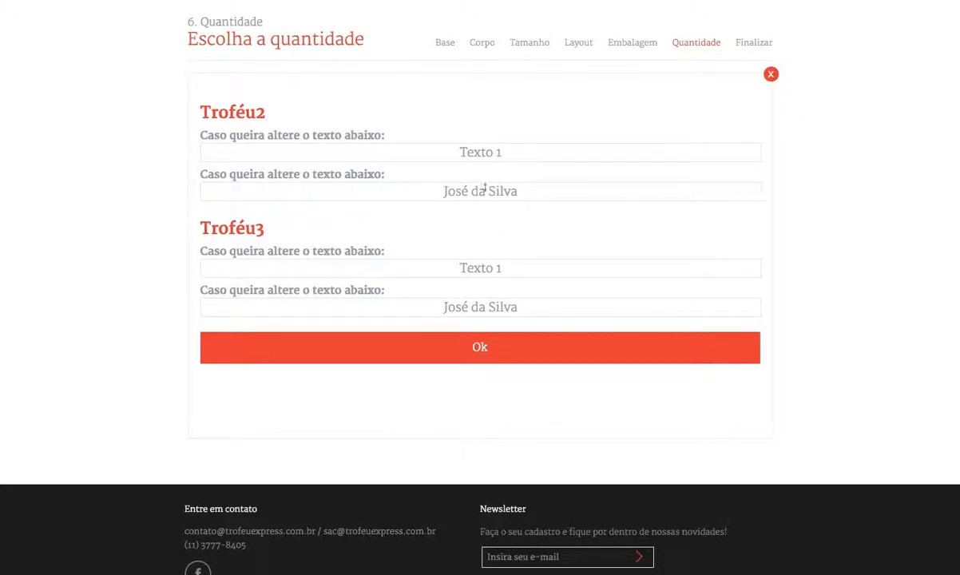
Step: Replace the first name on Troféu2 and Troféu3 with different names and confirm with Ok
{"action": "double_click", "coordinate": [445, 192]}
{"action": "type", "text": "João"}
{"action": "double_click", "coordinate": [454, 307]}
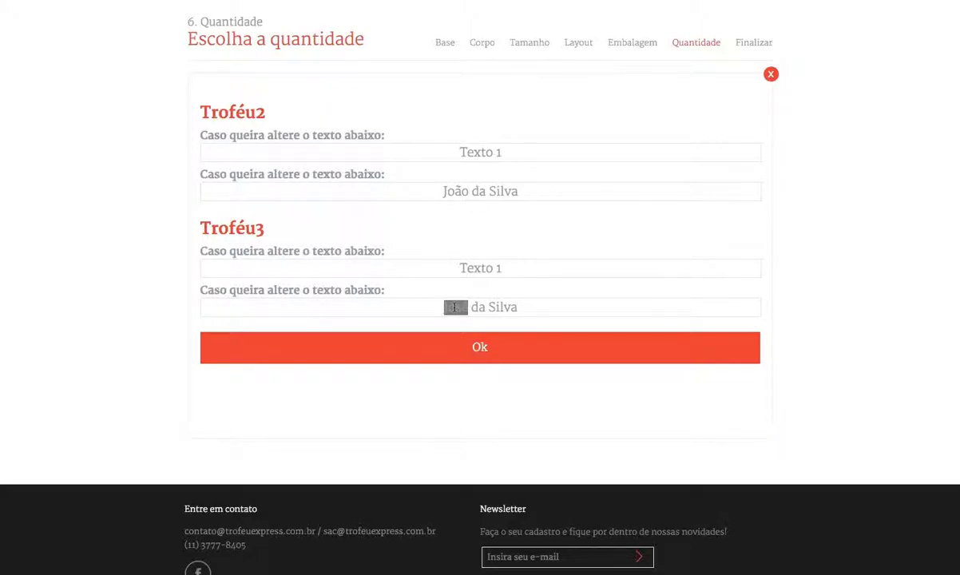
{"action": "type", "text": "Manuel"}
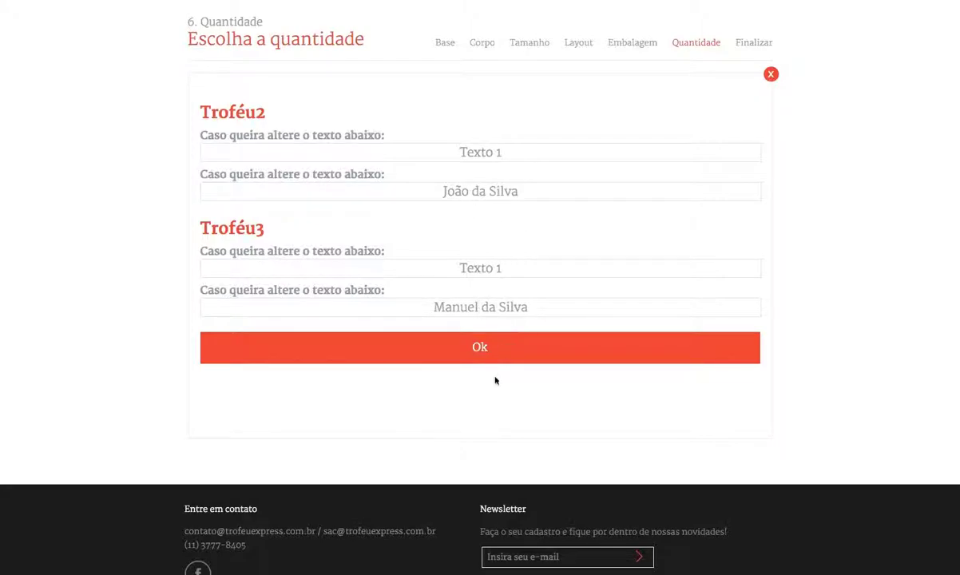
{"action": "left_click", "coordinate": [484, 356]}
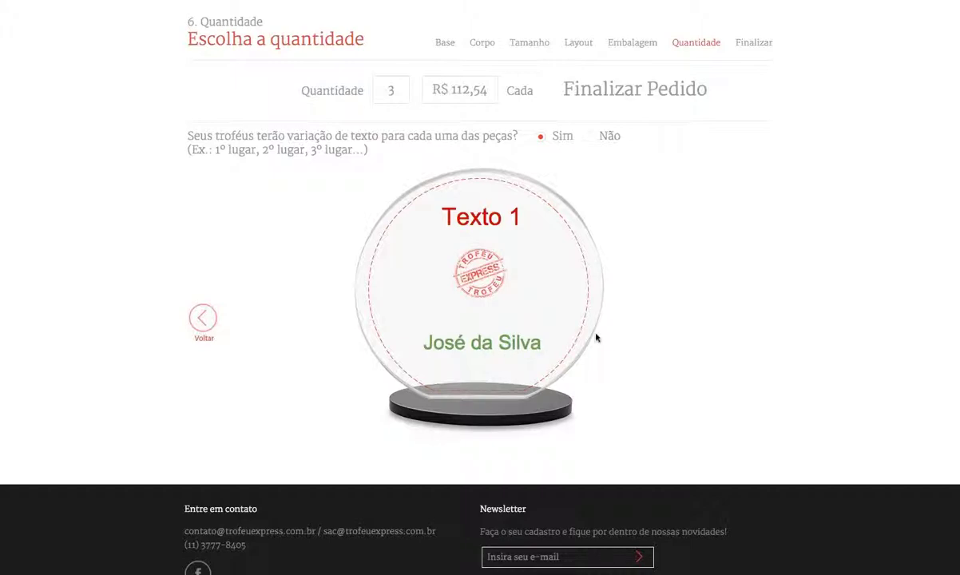
{"action": "left_click", "coordinate": [623, 94]}
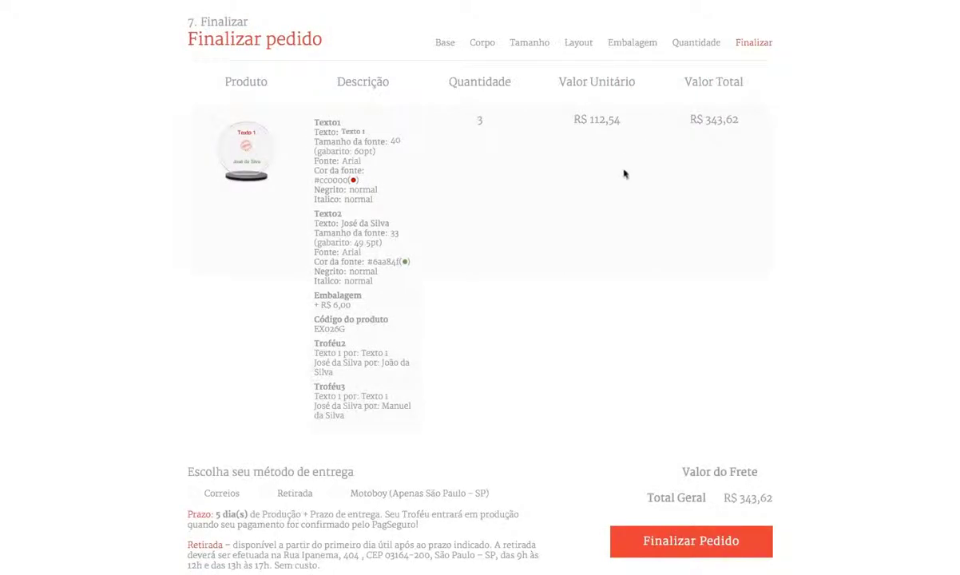
{"action": "double_click", "coordinate": [480, 121]}
{"action": "triple_click", "coordinate": [591, 120]}
{"action": "left_click_drag", "start_coordinate": [690, 119], "coordinate": [753, 124]}
{"action": "left_click", "coordinate": [752, 125]}
{"action": "left_click_drag", "start_coordinate": [316, 120], "coordinate": [403, 158]}
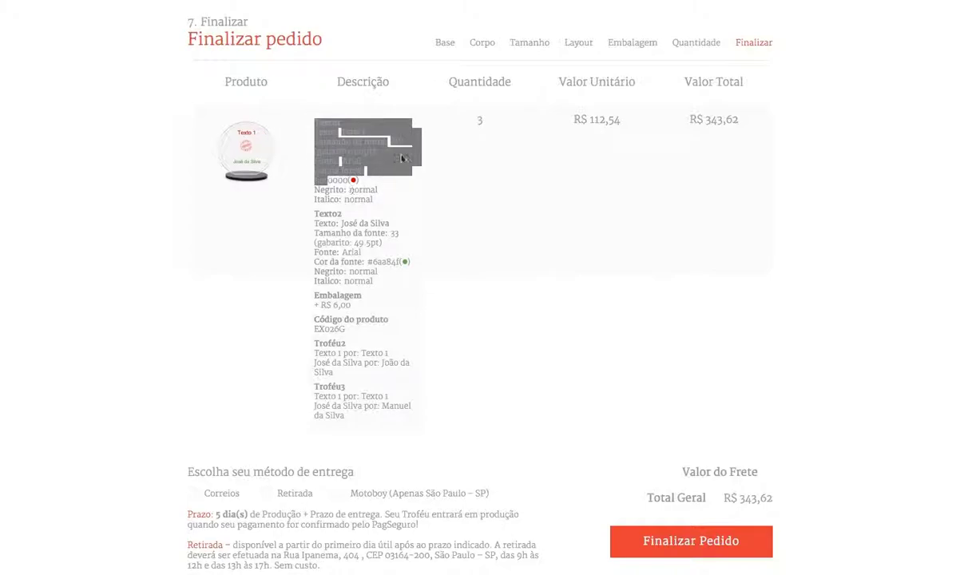
{"action": "left_click", "coordinate": [403, 158]}
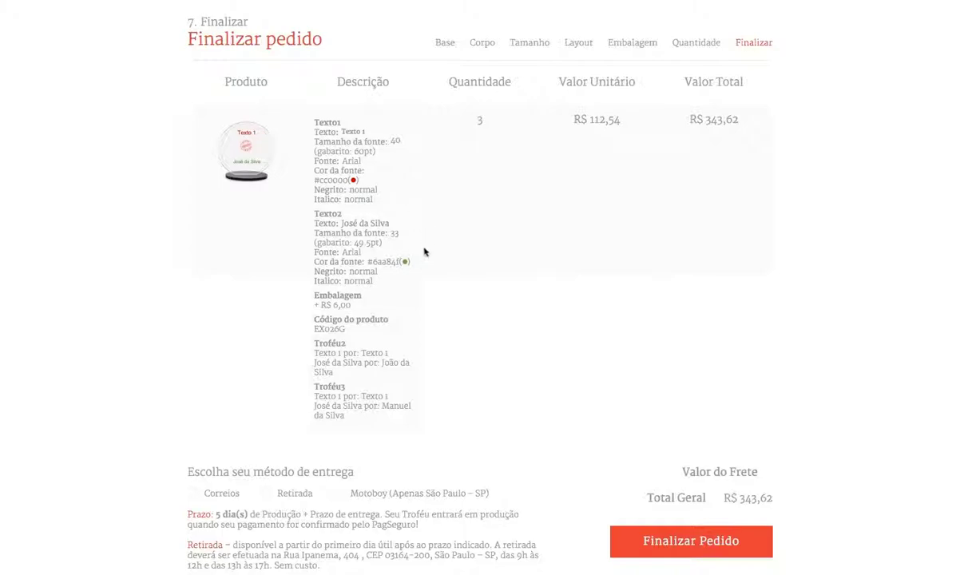
{"action": "scroll", "coordinate": [398, 244], "scroll_direction": "down", "scroll_amount": 1}
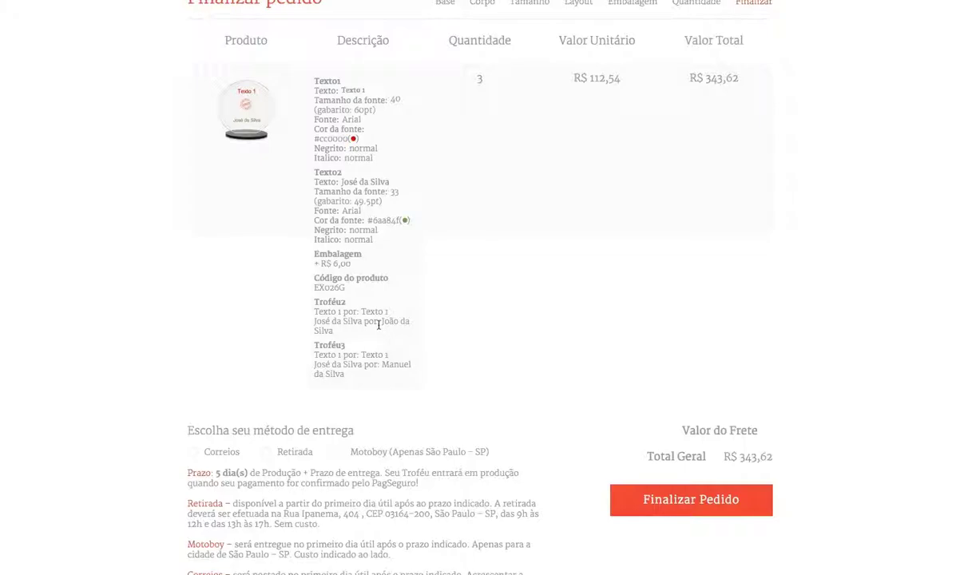
{"action": "left_click_drag", "start_coordinate": [380, 321], "coordinate": [399, 337]}
{"action": "left_click", "coordinate": [320, 369]}
{"action": "scroll", "coordinate": [236, 210], "scroll_direction": "down", "scroll_amount": 3}
{"action": "scroll", "coordinate": [139, 163], "scroll_direction": "down", "scroll_amount": 1}
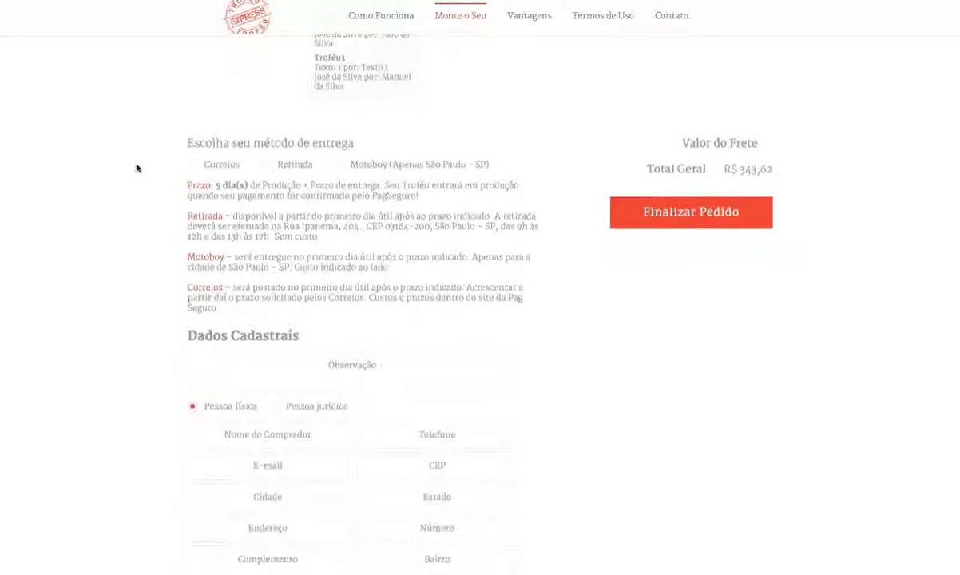
{"action": "scroll", "coordinate": [133, 184], "scroll_direction": "down", "scroll_amount": 1}
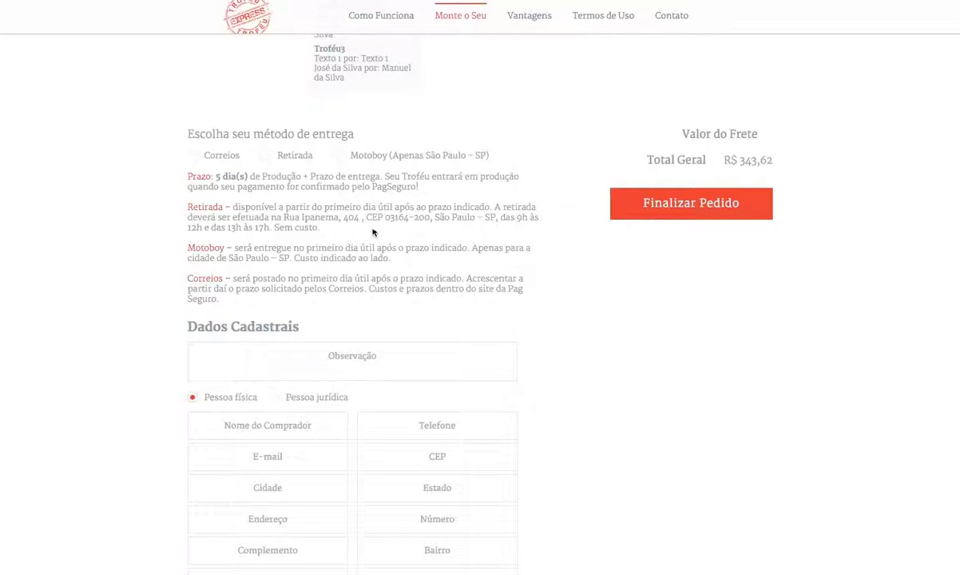
Step: Select Motoboy delivery for R$ 25,00 freight, raising the total to R$ 368,62
{"action": "left_click", "coordinate": [308, 159]}
{"action": "left_click", "coordinate": [232, 161]}
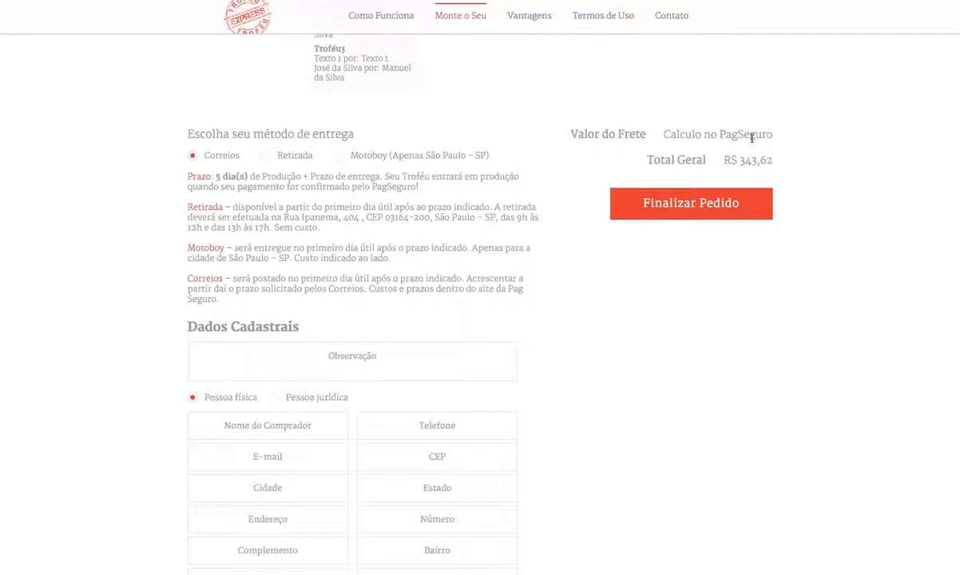
{"action": "left_click", "coordinate": [377, 160]}
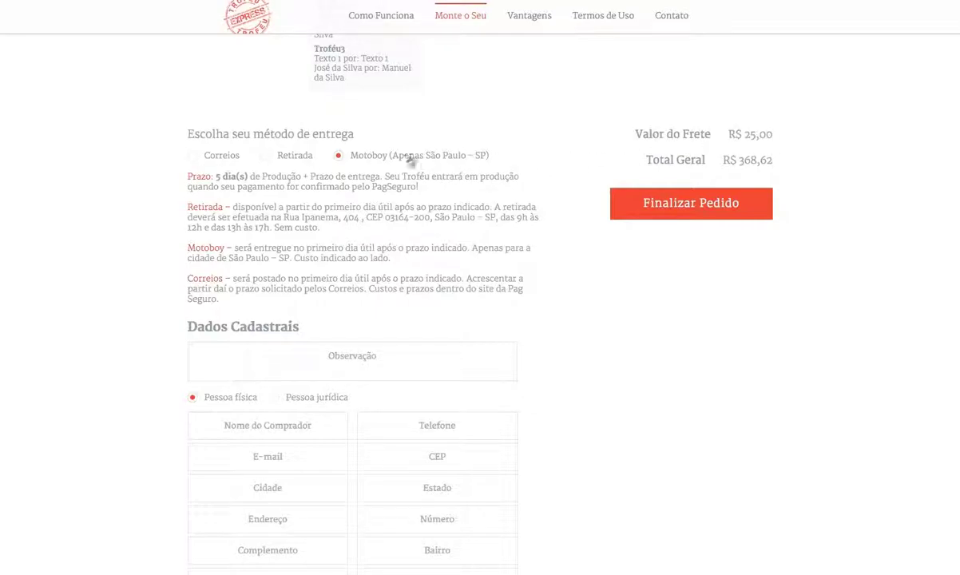
{"action": "scroll", "coordinate": [434, 156], "scroll_direction": "down", "scroll_amount": 3}
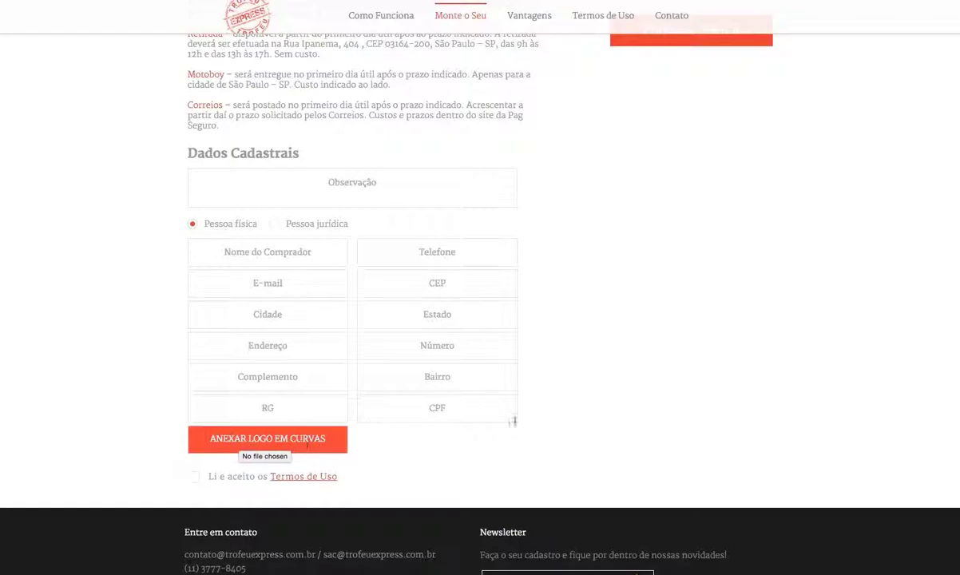
Step: Write the Observação note 'Estou anexando o logo em curvas e em alta qualidade'
{"action": "scroll", "coordinate": [583, 321], "scroll_direction": "up", "scroll_amount": 1}
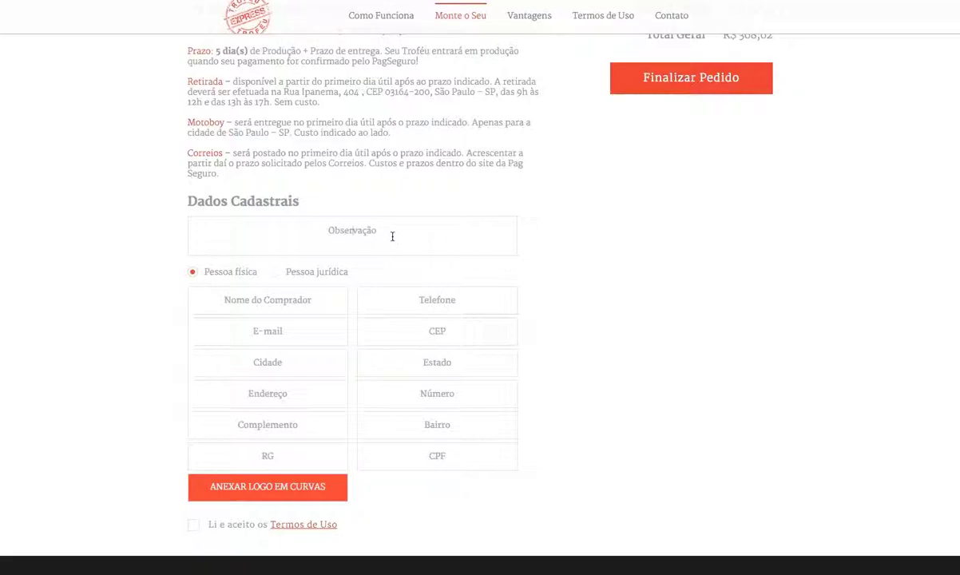
{"action": "type", "text": "Estou anexando a"}
{"action": "key", "text": "BackSpace"}
{"action": "key", "text": "BackSpace"}
{"action": "type", "text": "o logo em curvas e"}
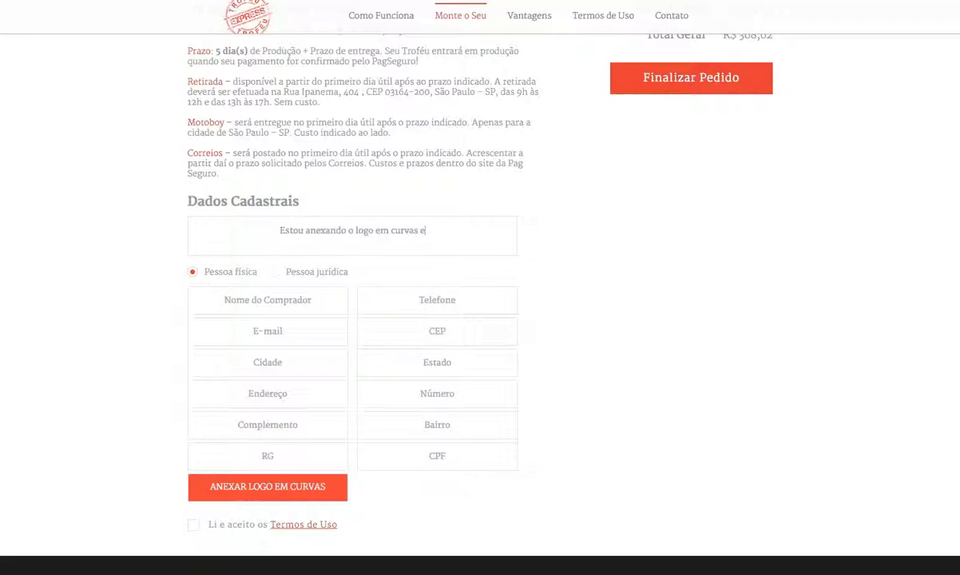
{"action": "type", "text": " em alta qualidade."}
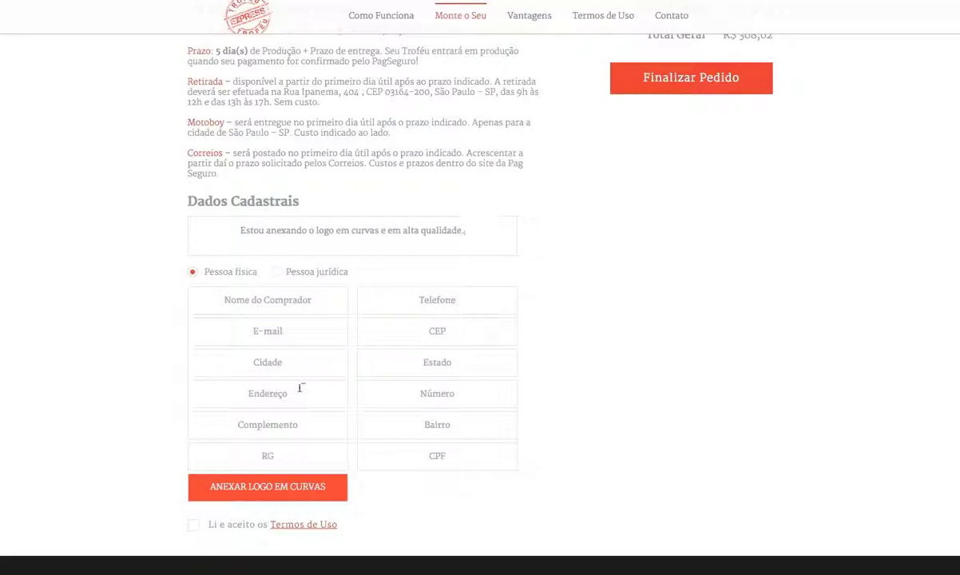
Step: Enter the buyer's name, phone number and e-mail address
{"action": "left_click", "coordinate": [292, 290]}
{"action": "key", "text": "Tab"}
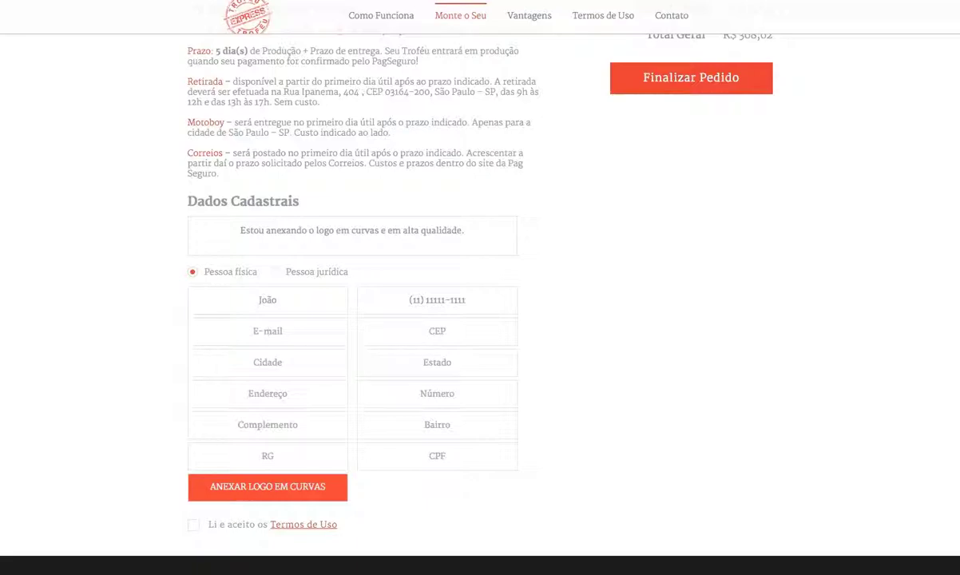
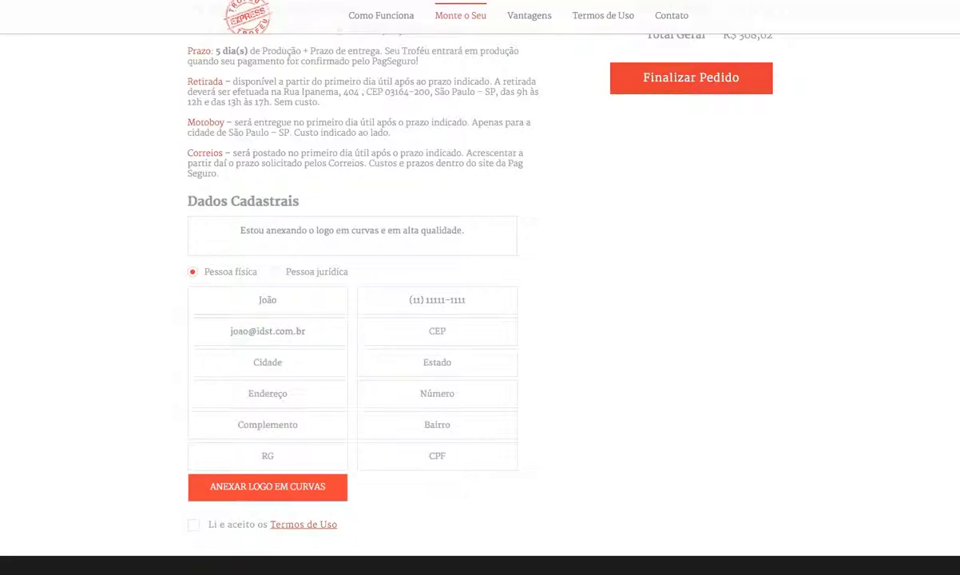
Step: Fill in the buyer's CEP, city, state, street, number and neighbourhood fields
{"action": "key", "text": "Tab"}
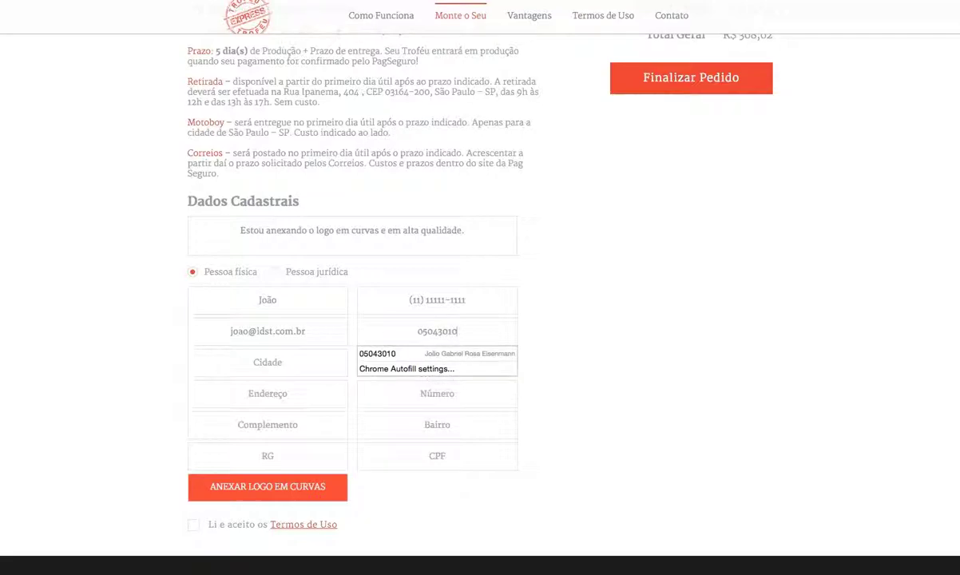
{"action": "key", "text": "Tab"}
{"action": "key", "text": "Tab"}
{"action": "key", "text": "Tab"}
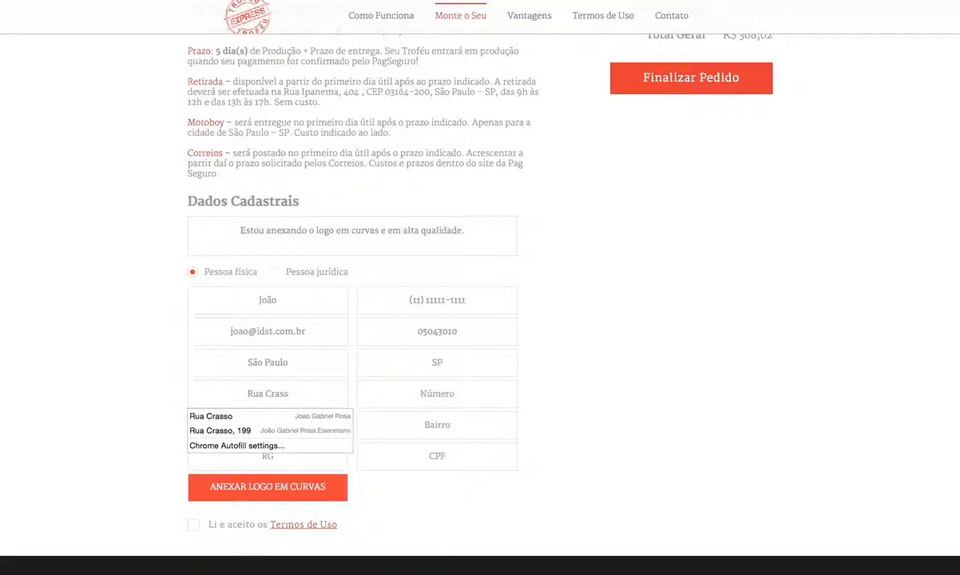
{"action": "key", "text": "Tab"}
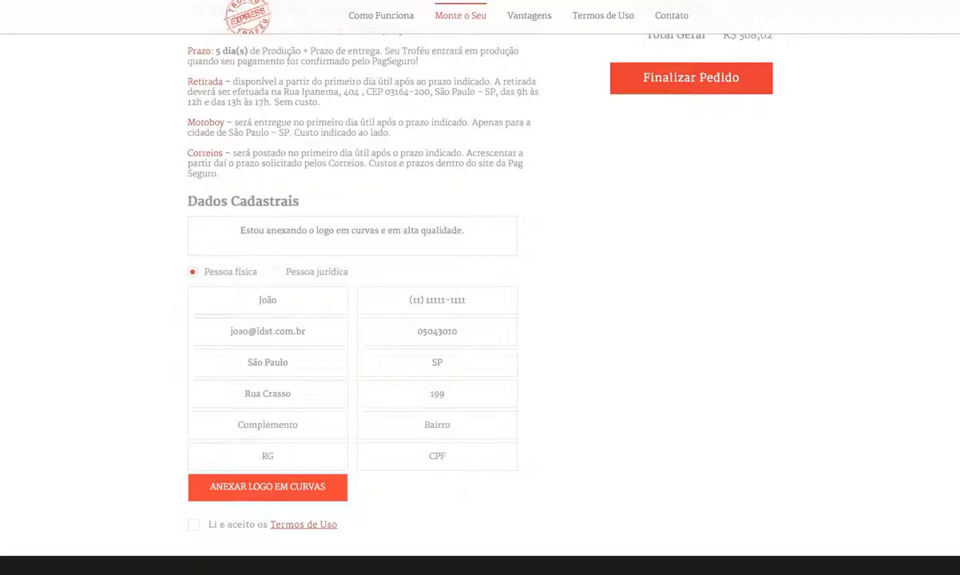
{"action": "key", "text": "Tab"}
Step: Start attaching the curved logo file but cancel the file chooser
{"action": "scroll", "coordinate": [292, 296], "scroll_direction": "down", "scroll_amount": 2}
{"action": "left_click", "coordinate": [279, 431]}
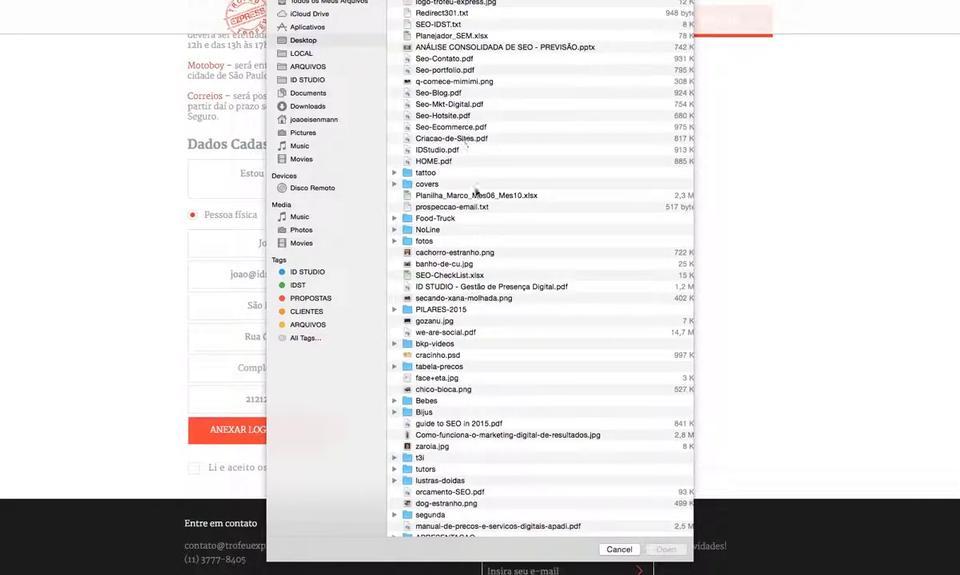
{"action": "left_click", "coordinate": [620, 550]}
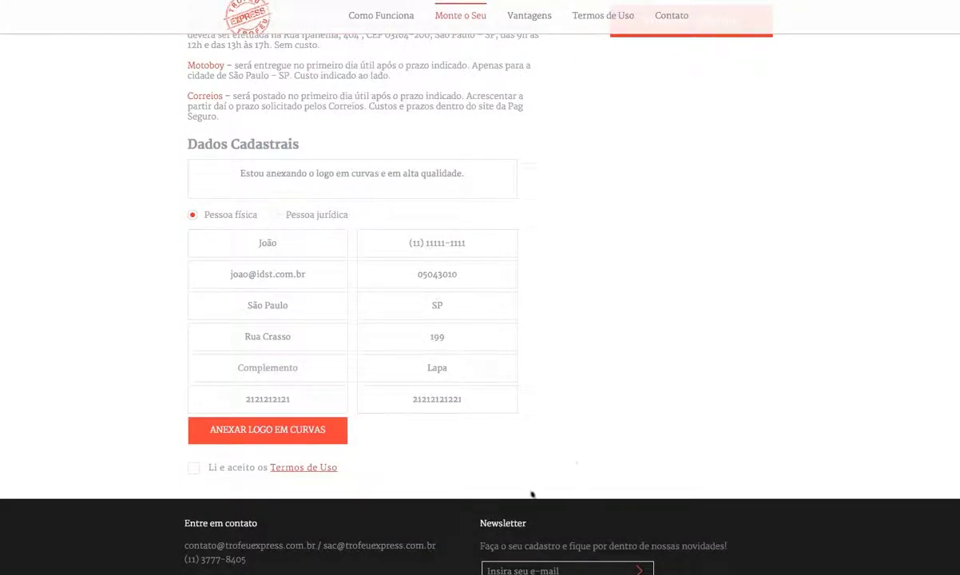
Step: Tick 'Li e aceito os Termos de Uso' and read the terms before returning to the form
{"action": "left_click", "coordinate": [195, 468]}
{"action": "left_click", "coordinate": [305, 471]}
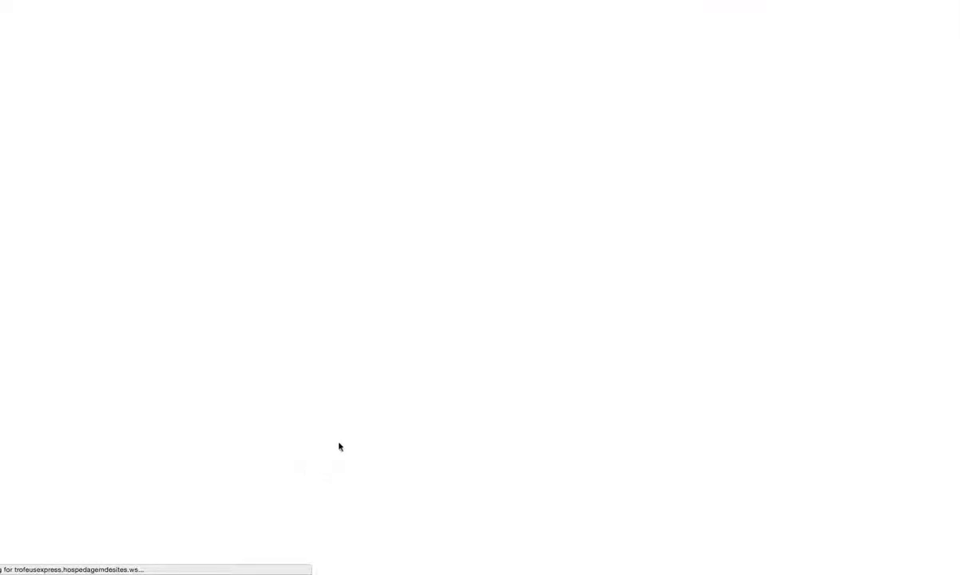
{"action": "scroll", "coordinate": [228, 190], "scroll_direction": "down", "scroll_amount": 10}
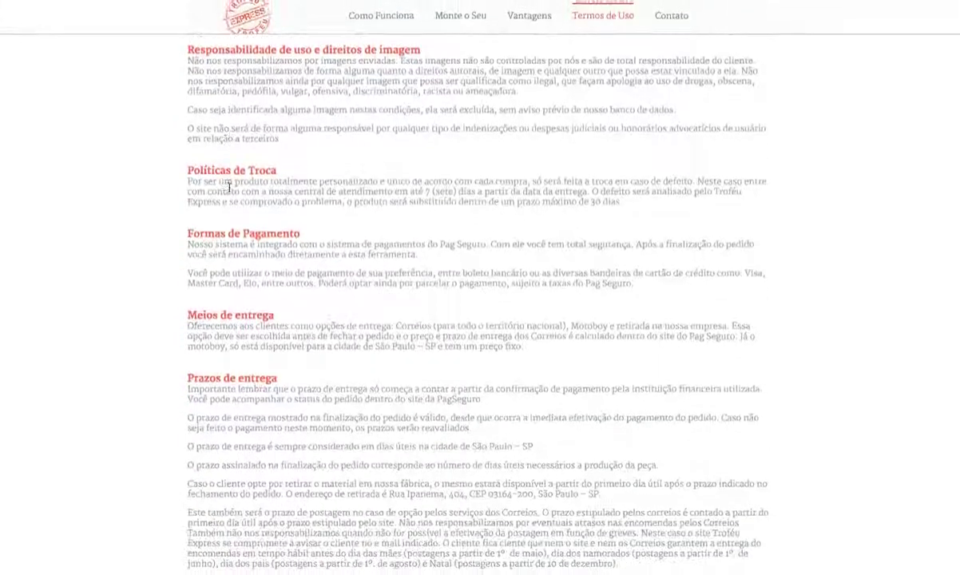
{"action": "scroll", "coordinate": [227, 191], "scroll_direction": "down", "scroll_amount": 2}
{"action": "scroll", "coordinate": [345, 281], "scroll_direction": "up", "scroll_amount": 9}
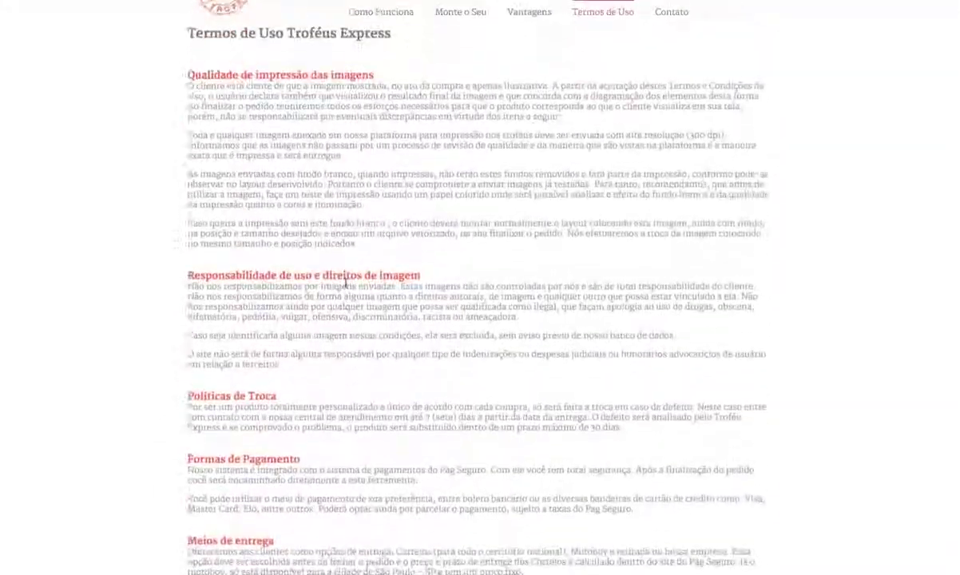
{"action": "key", "text": "super+w"}
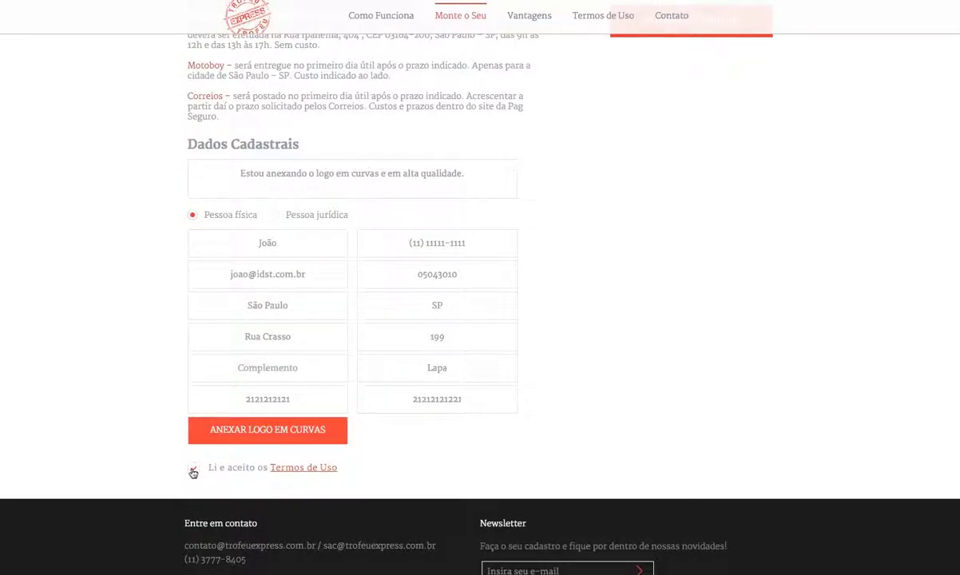
{"action": "scroll", "coordinate": [799, 275], "scroll_direction": "up", "scroll_amount": 4}
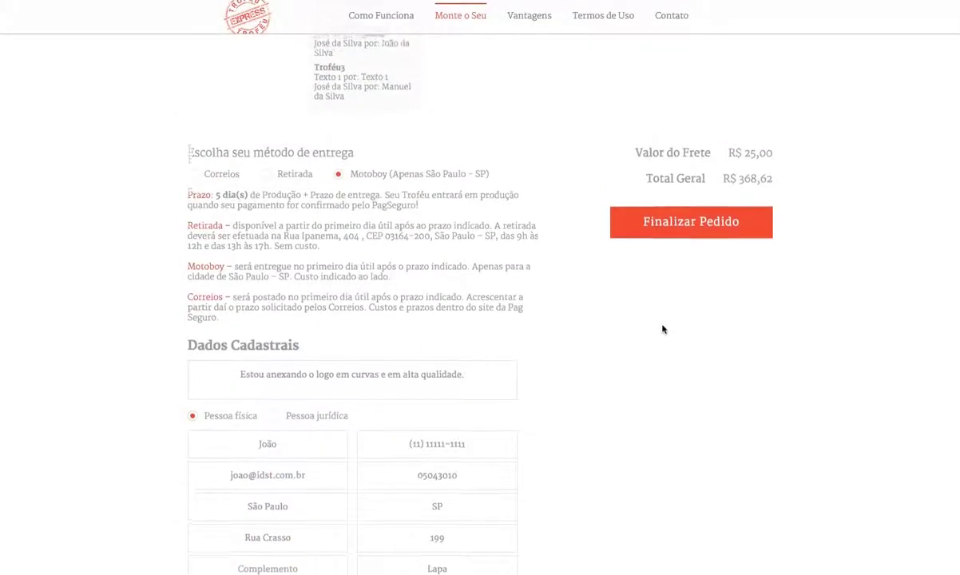
Step: Finalize the order and review the PagSeguro purchase summary totalling R$ 380,62
{"action": "left_click", "coordinate": [681, 232]}
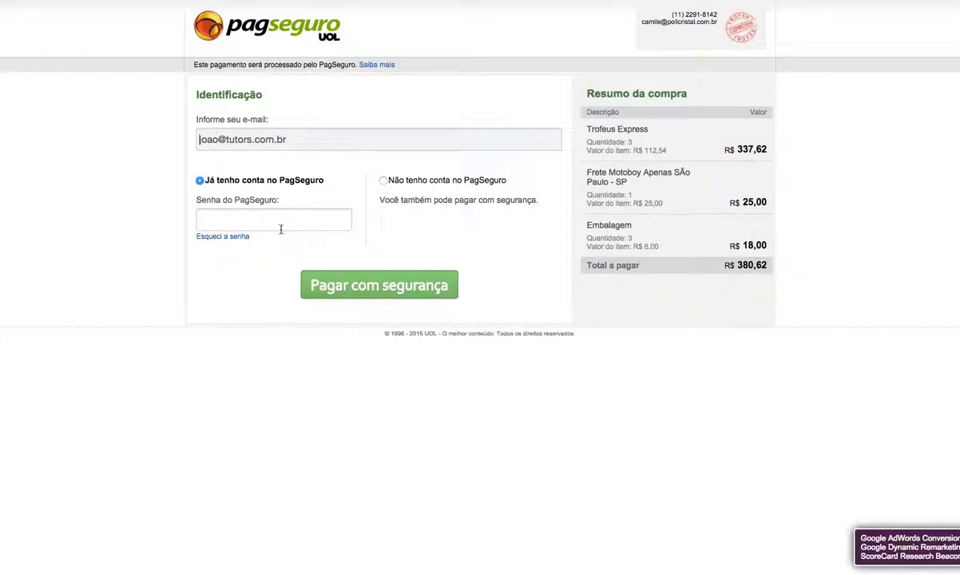
{"action": "left_click_drag", "start_coordinate": [598, 130], "coordinate": [827, 264]}
{"action": "left_click", "coordinate": [620, 134]}
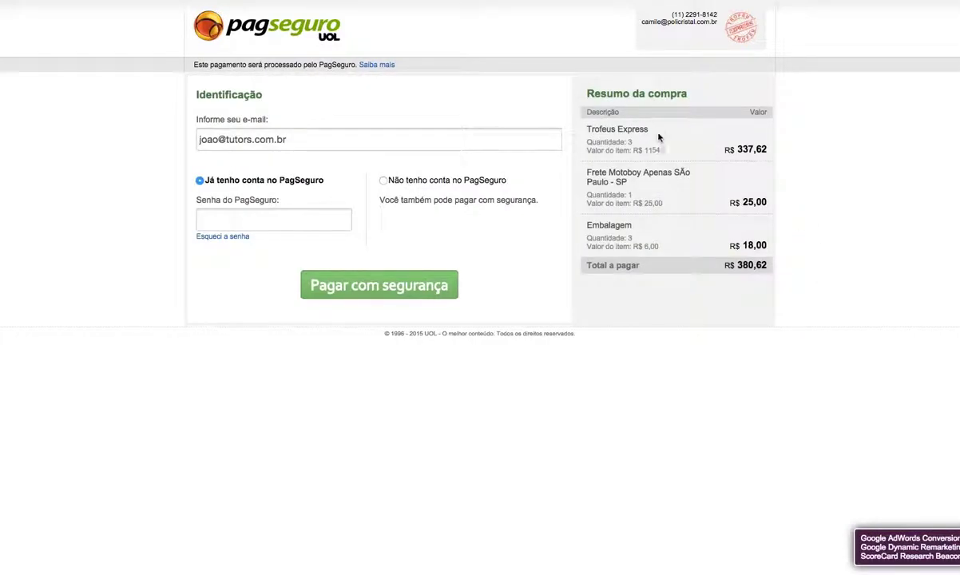